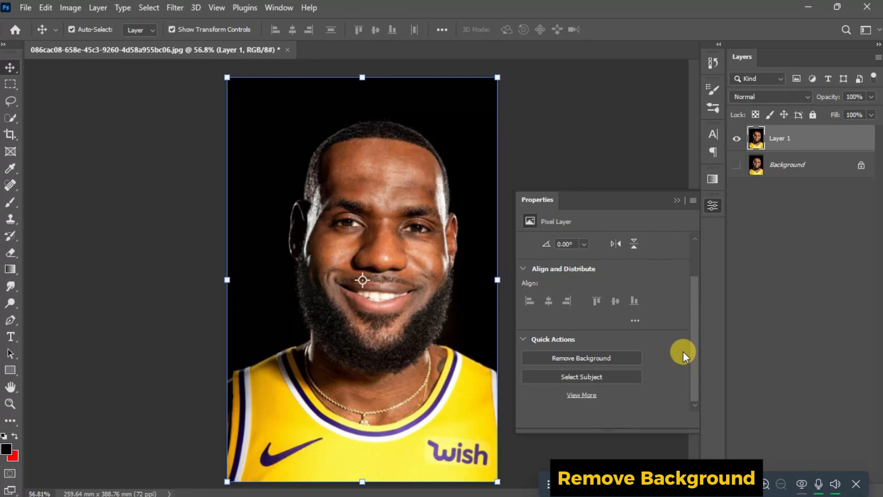
Step: Select the player with Select Subject and add a layer mask that hides the black backdrop
{"action": "left_click", "coordinate": [612, 375]}
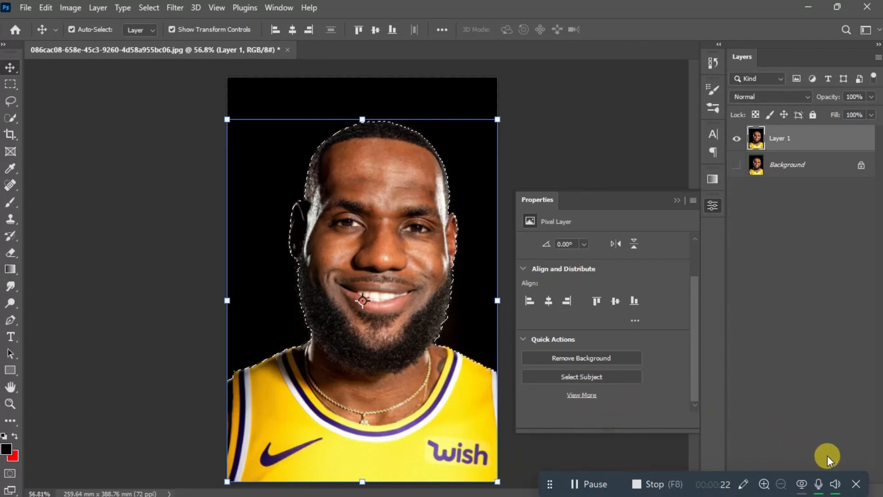
{"action": "left_click_drag", "start_coordinate": [711, 479], "coordinate": [373, 473]}
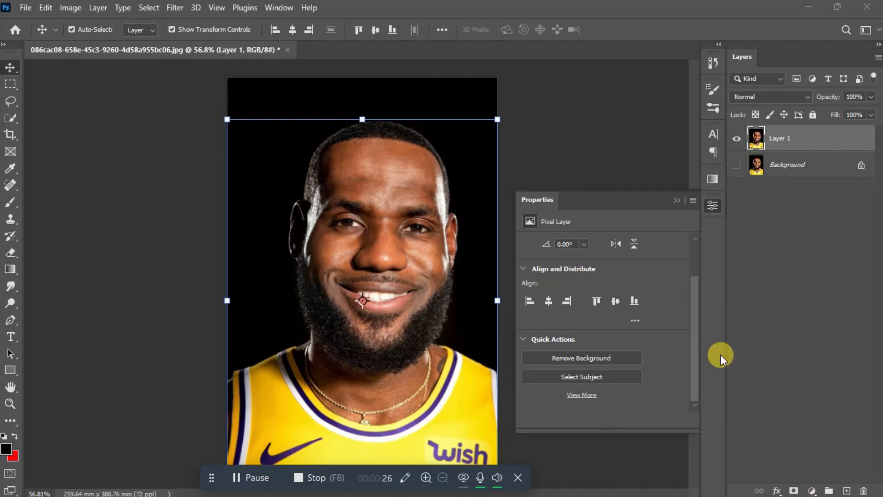
{"action": "left_click", "coordinate": [782, 353]}
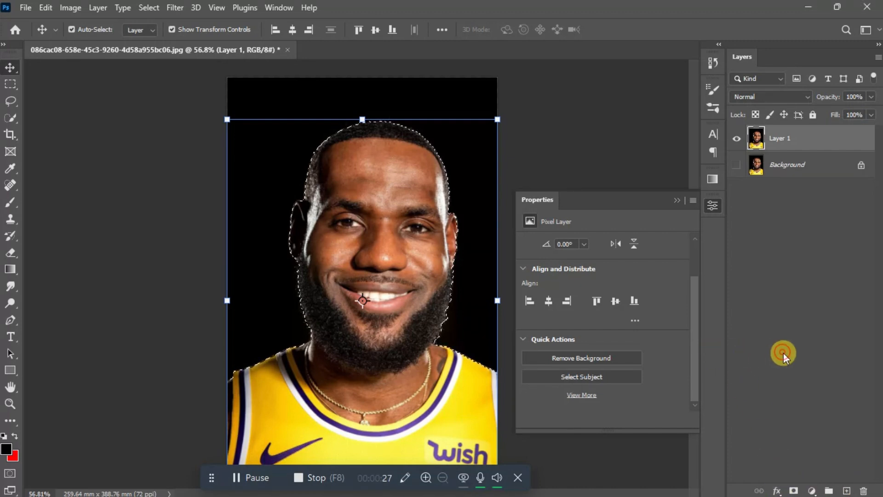
{"action": "left_click", "coordinate": [795, 490]}
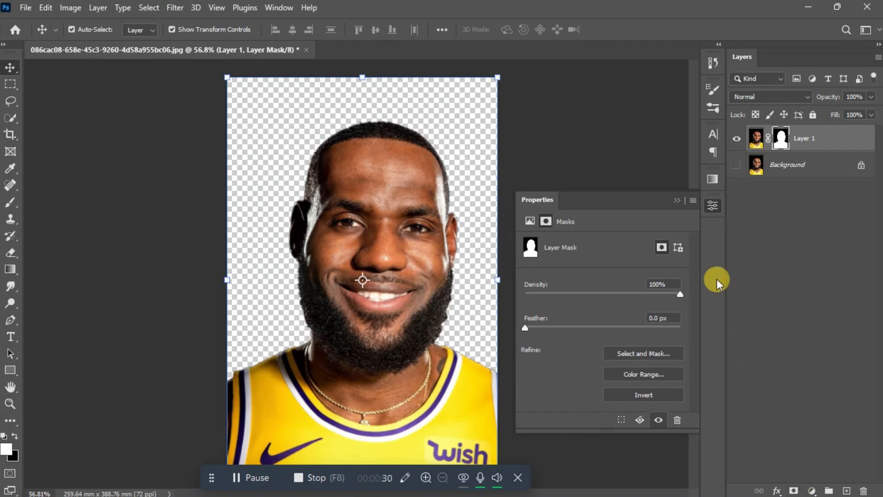
{"action": "left_click", "coordinate": [677, 201]}
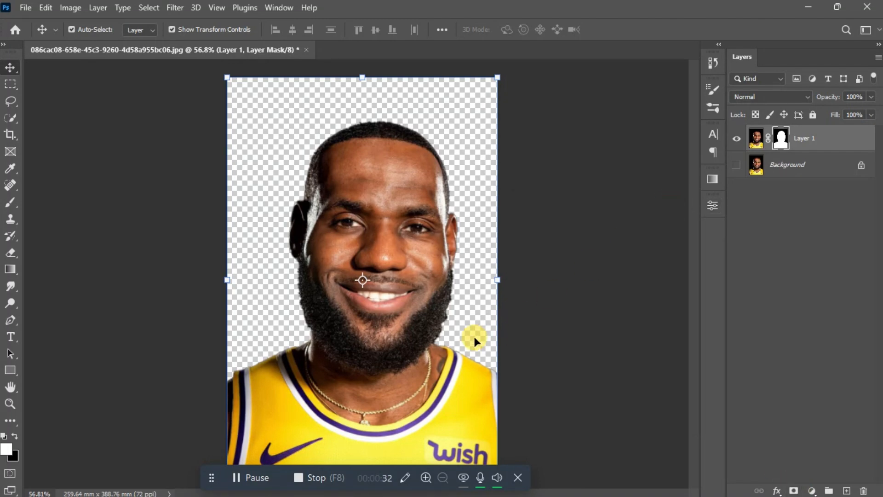
Step: Refine Layer 1's mask with Decontaminate Colors at 100%, outputting a new layer with layer mask
{"action": "key", "text": "ctrl+plus"}
{"action": "key", "text": "ctrl+plus"}
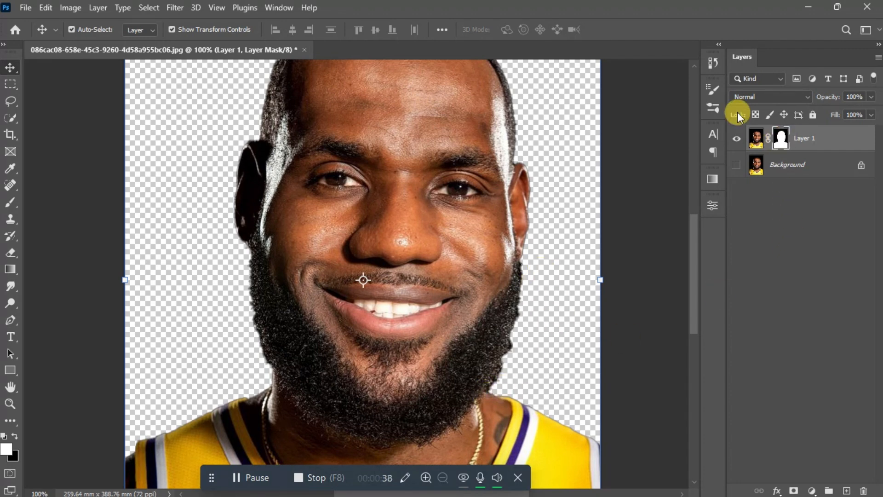
{"action": "left_click", "coordinate": [279, 8]}
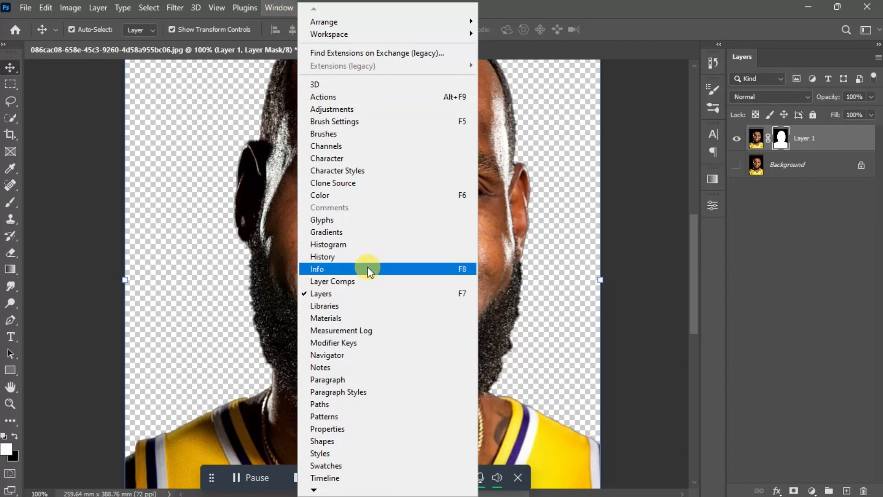
{"action": "left_click", "coordinate": [342, 429]}
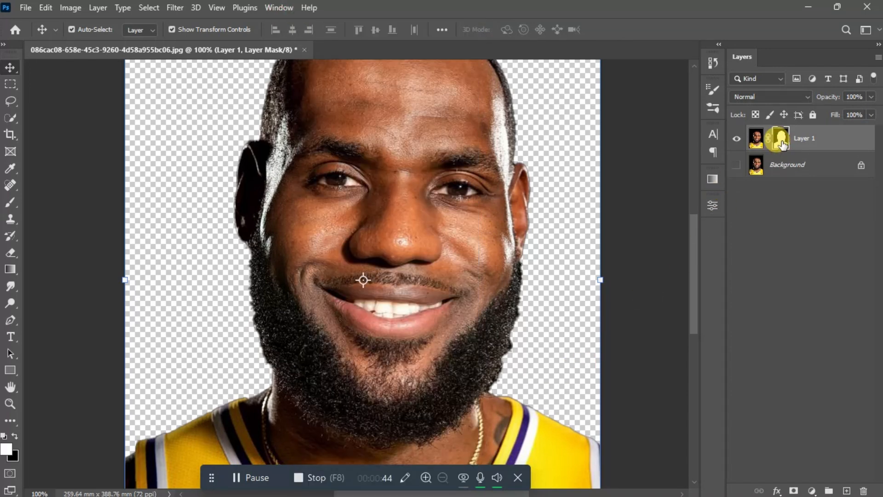
{"action": "right_click", "coordinate": [782, 144]}
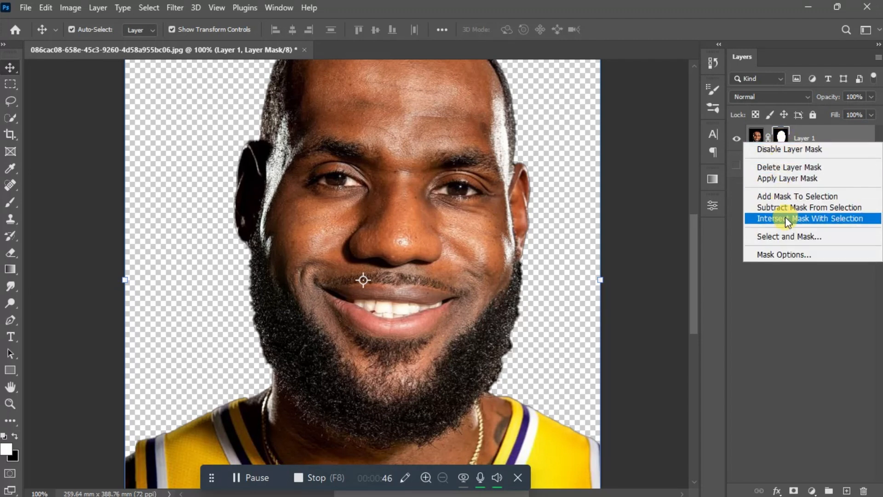
{"action": "left_click", "coordinate": [788, 235]}
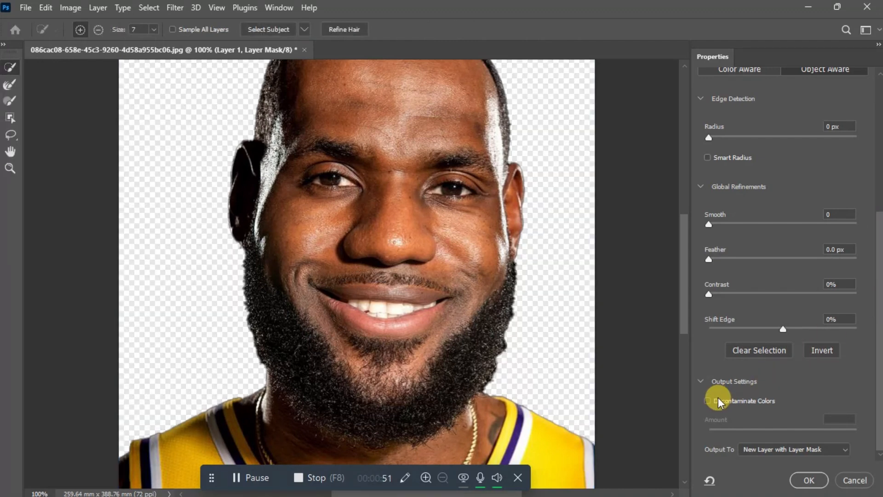
{"action": "left_click", "coordinate": [707, 401]}
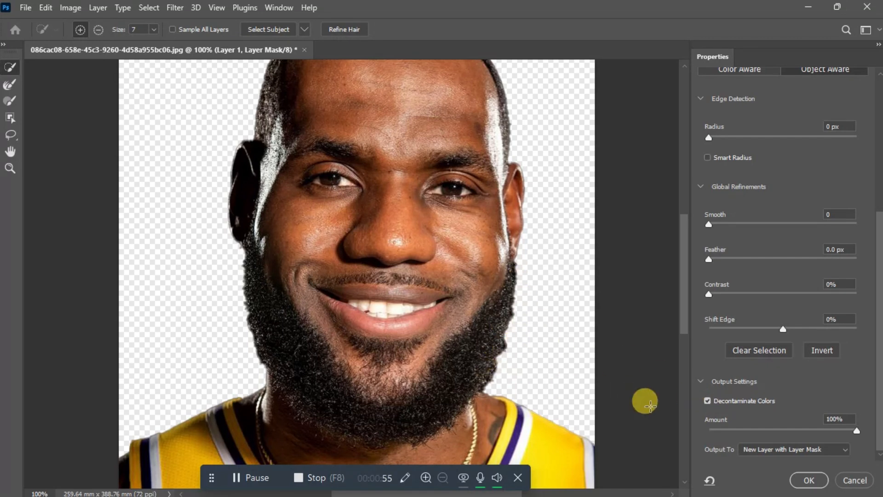
{"action": "left_click", "coordinate": [707, 400]}
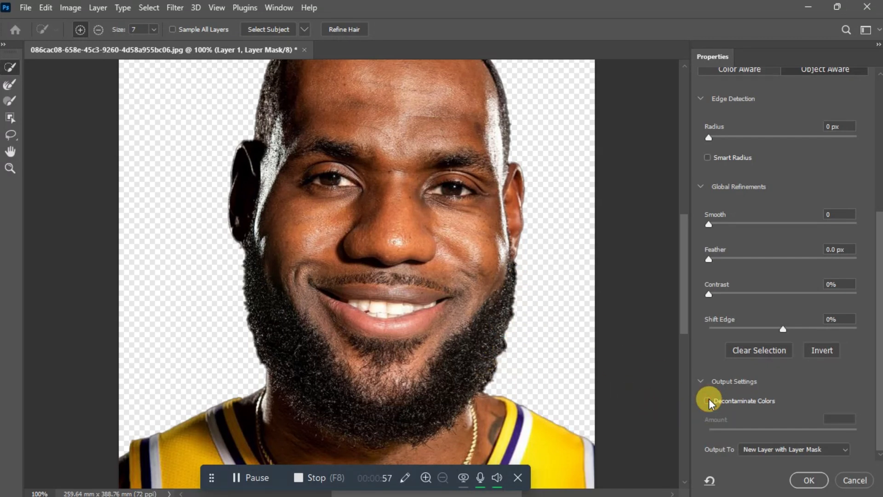
{"action": "left_click", "coordinate": [707, 400]}
{"action": "left_click", "coordinate": [815, 478]}
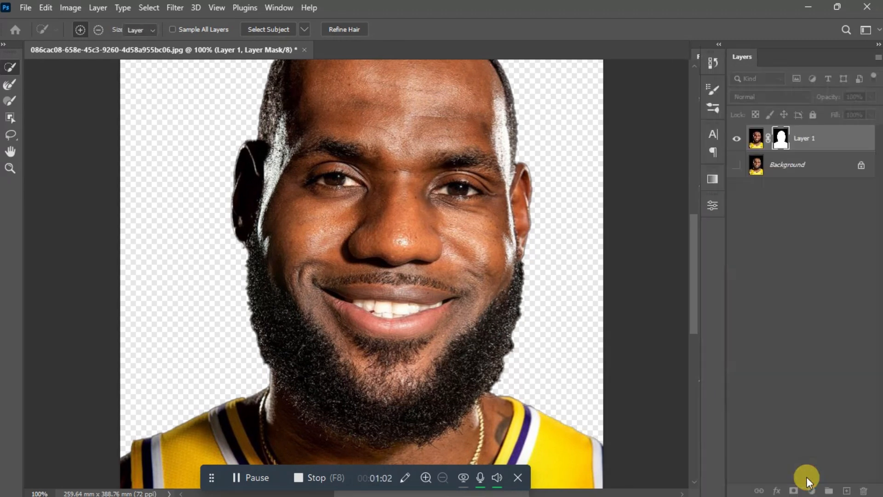
Step: Convert the decontaminated Layer 1 copy into a Smart Object
{"action": "key", "text": "ctrl+0"}
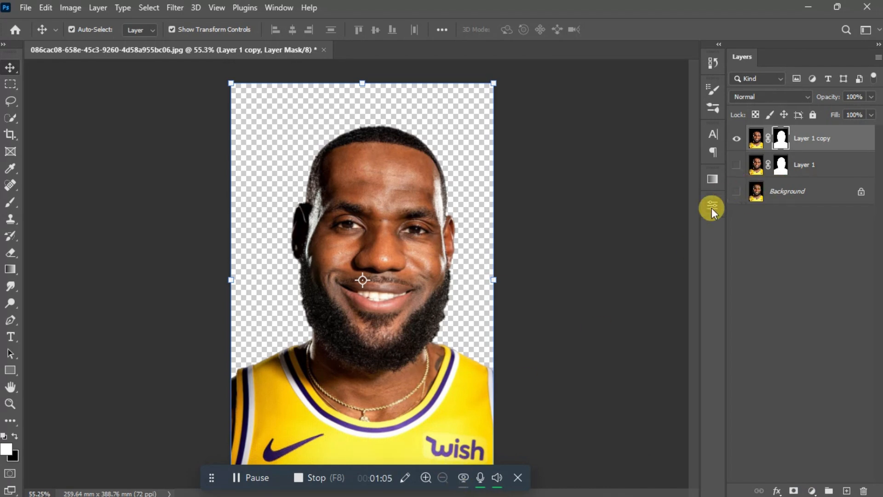
{"action": "left_click", "coordinate": [802, 144]}
{"action": "right_click", "coordinate": [802, 145]}
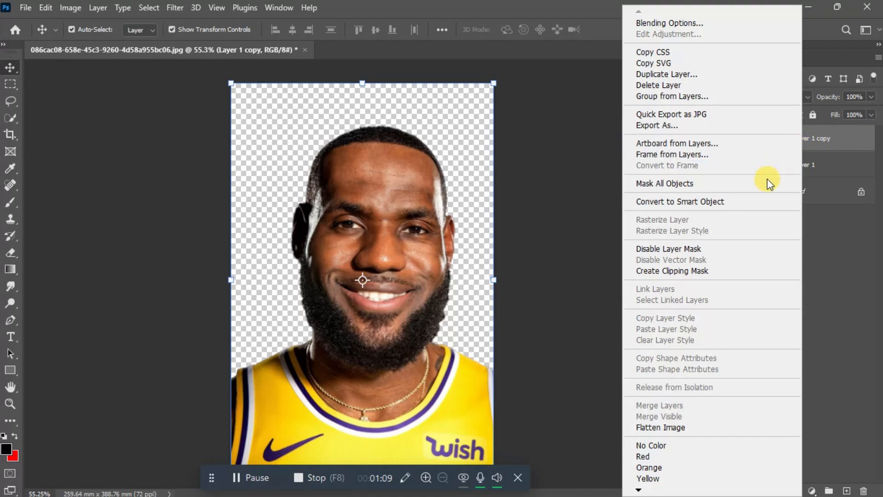
{"action": "left_click", "coordinate": [761, 200]}
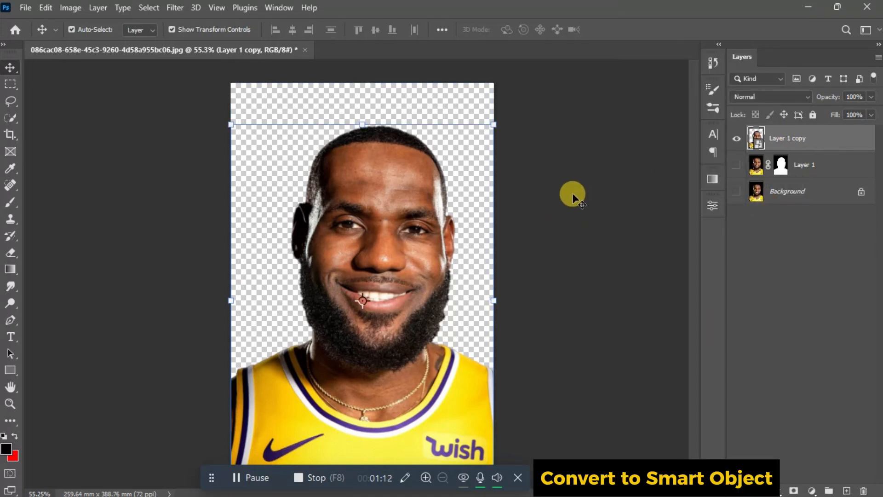
{"action": "left_click", "coordinate": [594, 212]}
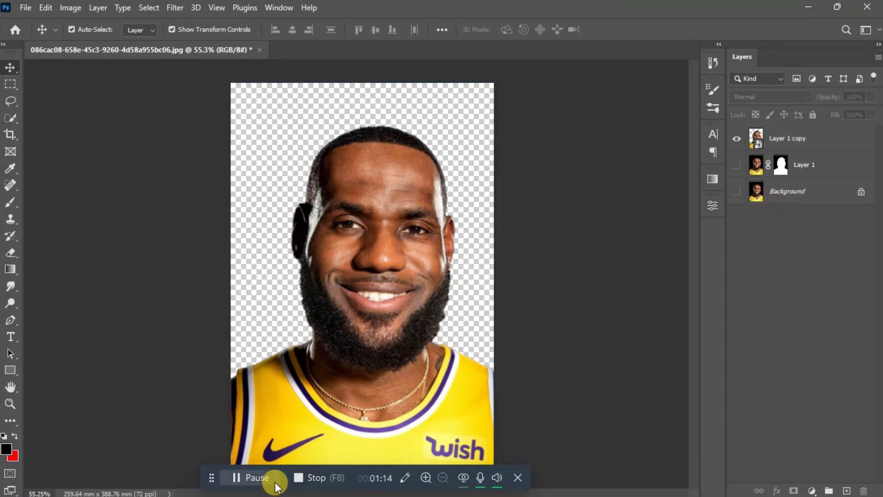
{"action": "left_click_drag", "start_coordinate": [286, 489], "coordinate": [22, 494]}
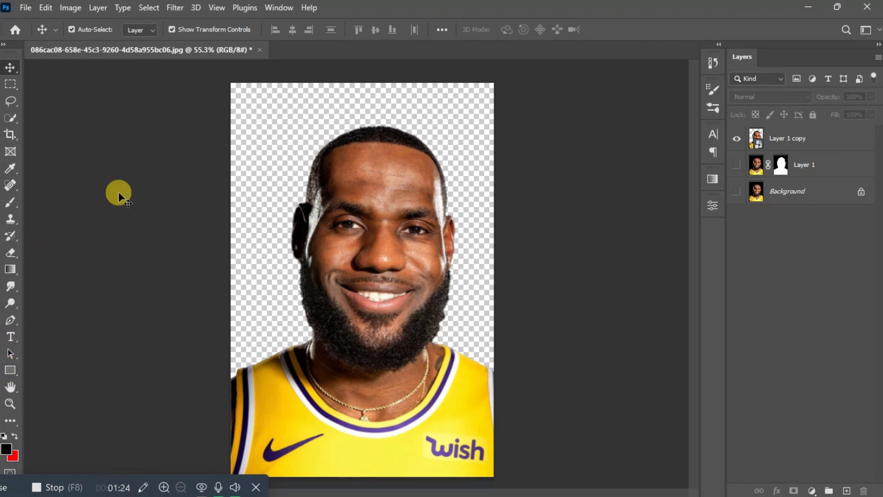
Step: Draw a canvas-sized black Rectangle 1 and move it beneath Layer 1 copy
{"action": "left_click", "coordinate": [11, 367]}
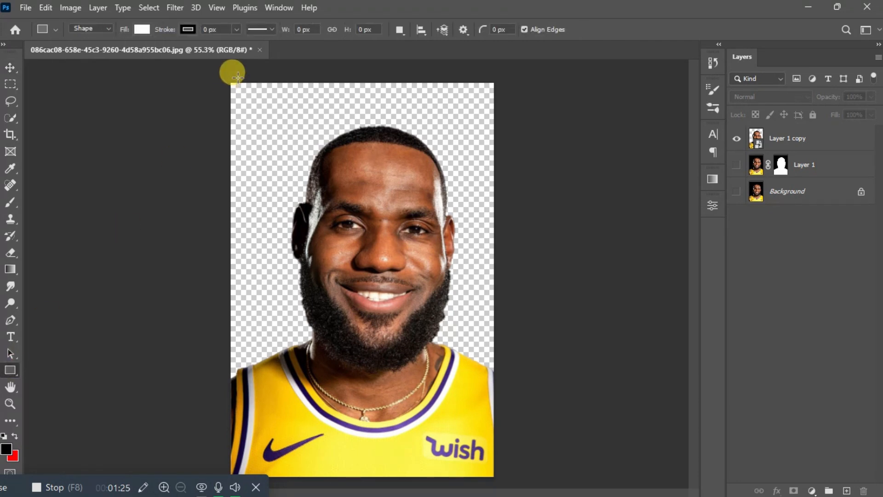
{"action": "left_click_drag", "start_coordinate": [222, 74], "coordinate": [508, 484]}
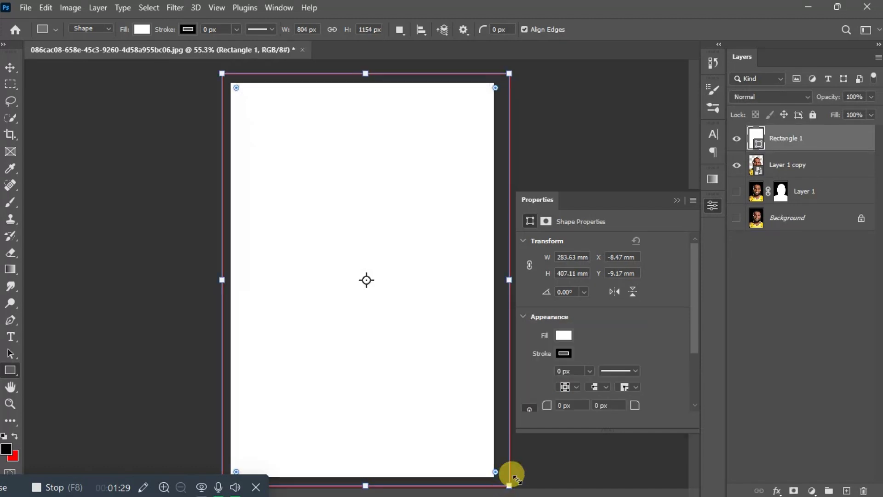
{"action": "left_click", "coordinate": [564, 335]}
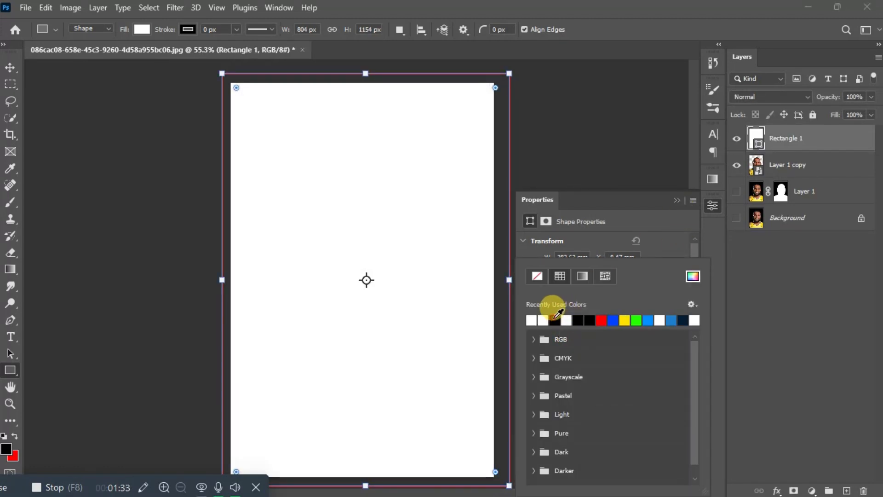
{"action": "left_click", "coordinate": [557, 318]}
{"action": "left_click", "coordinate": [677, 203]}
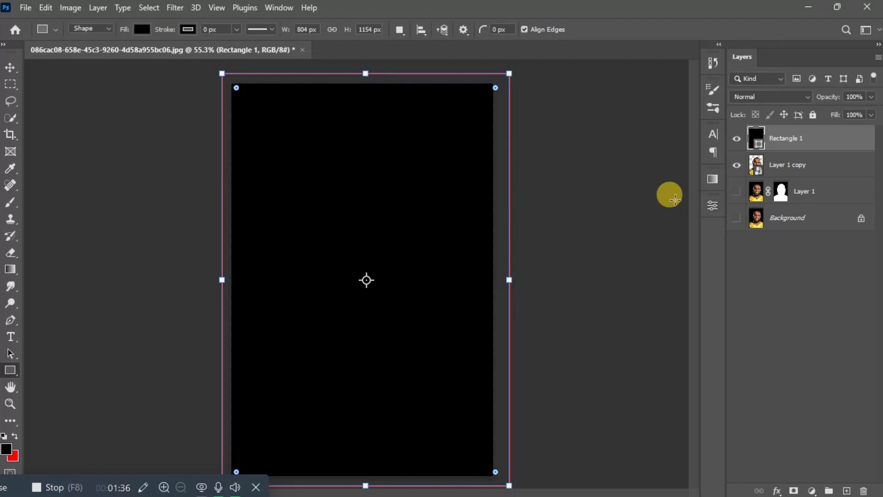
{"action": "key", "text": "Return"}
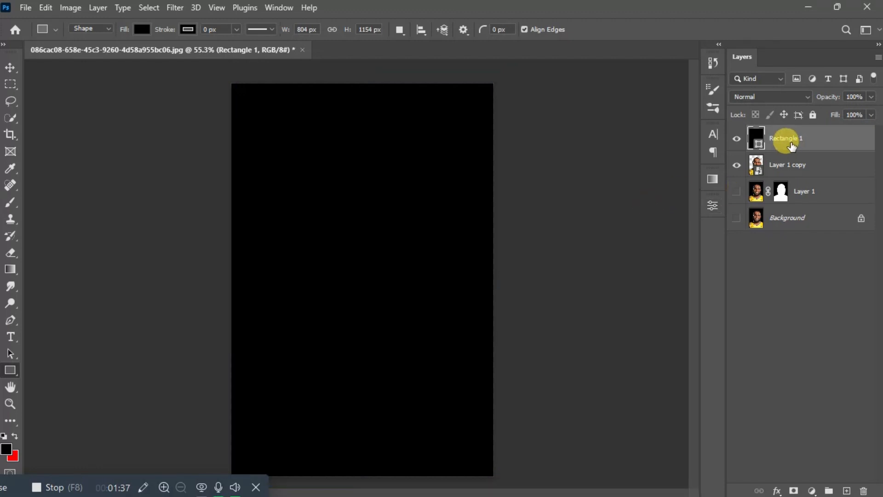
{"action": "left_click_drag", "start_coordinate": [783, 139], "coordinate": [782, 186]}
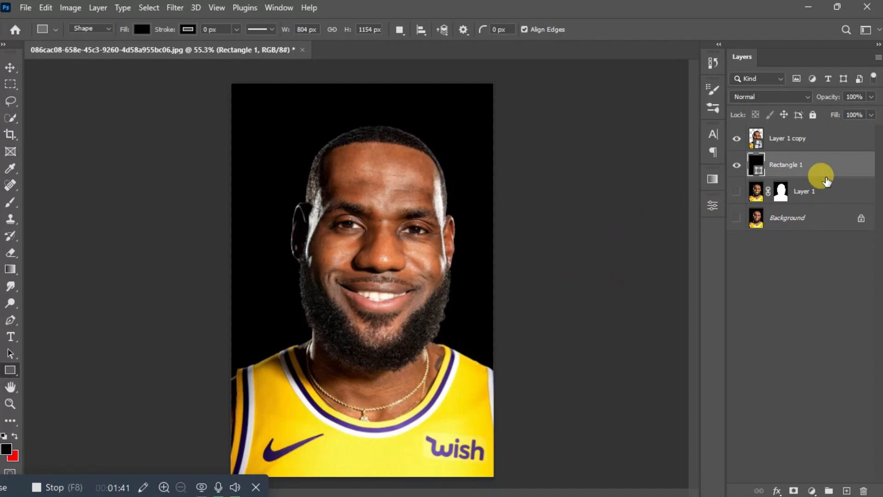
{"action": "left_click", "coordinate": [798, 136]}
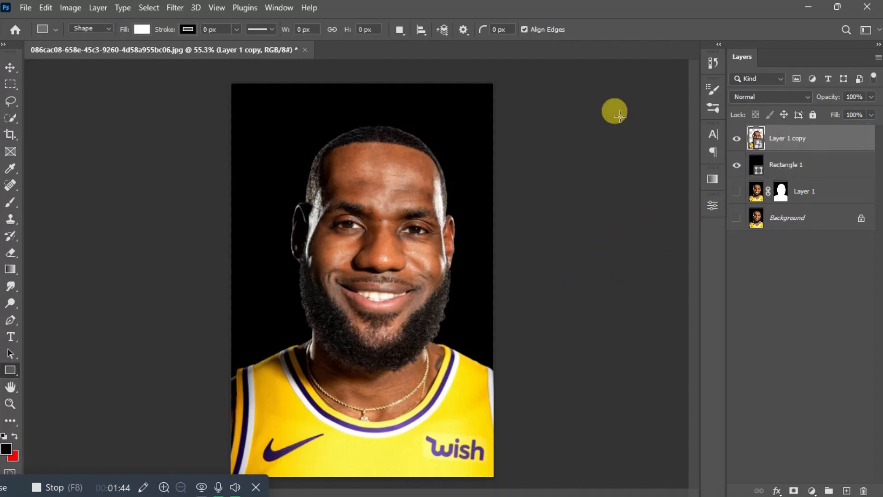
Step: Open the Camera Raw filter on Layer 1 copy with a side-by-side before/after view
{"action": "left_click", "coordinate": [173, 9]}
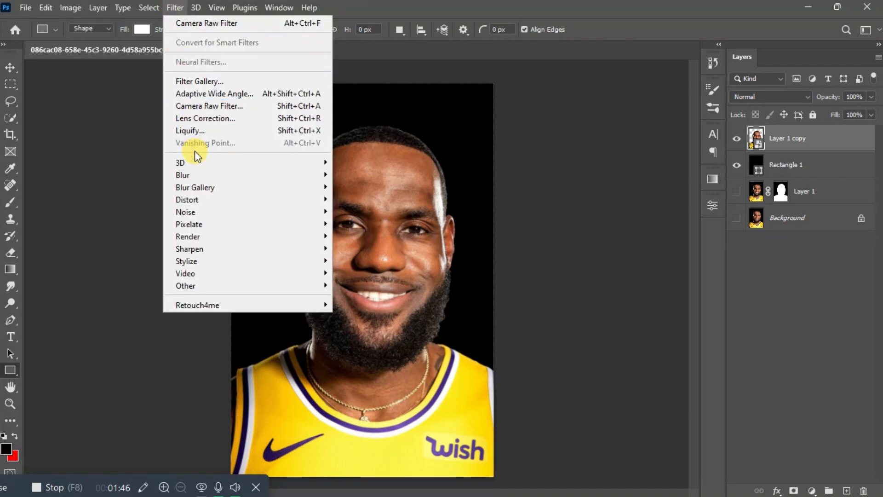
{"action": "left_click", "coordinate": [209, 103]}
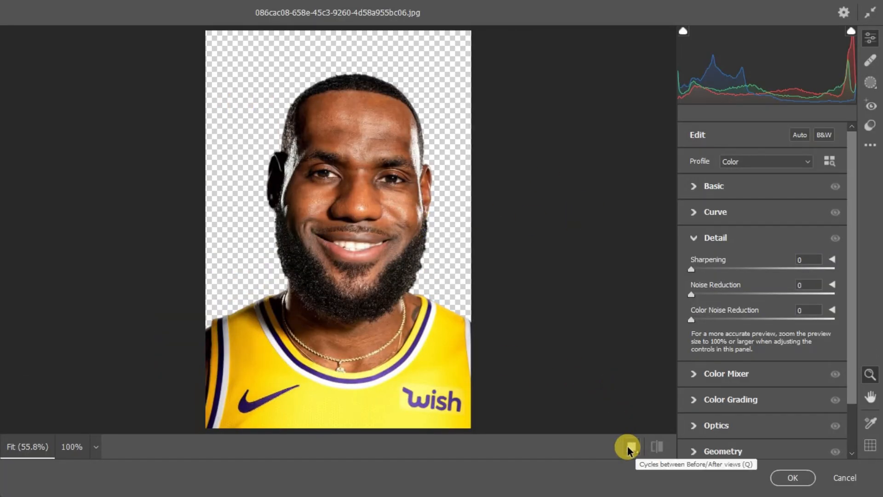
{"action": "left_click", "coordinate": [629, 448]}
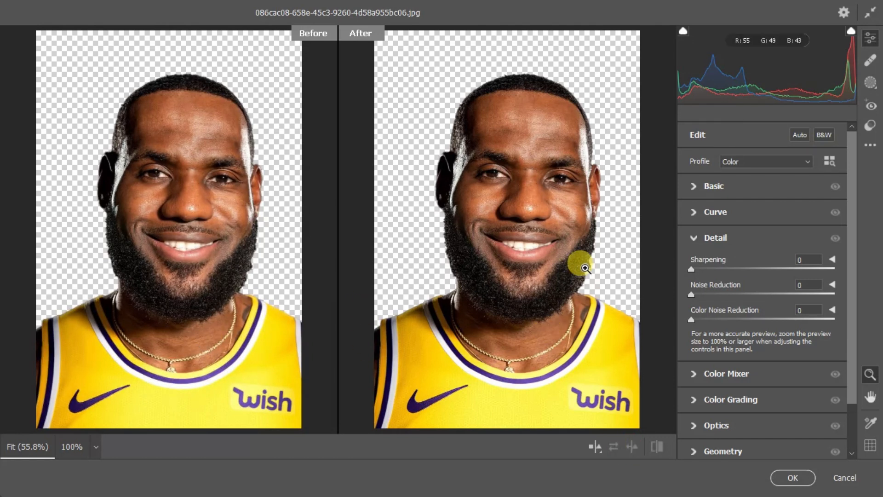
{"action": "left_click", "coordinate": [694, 239]}
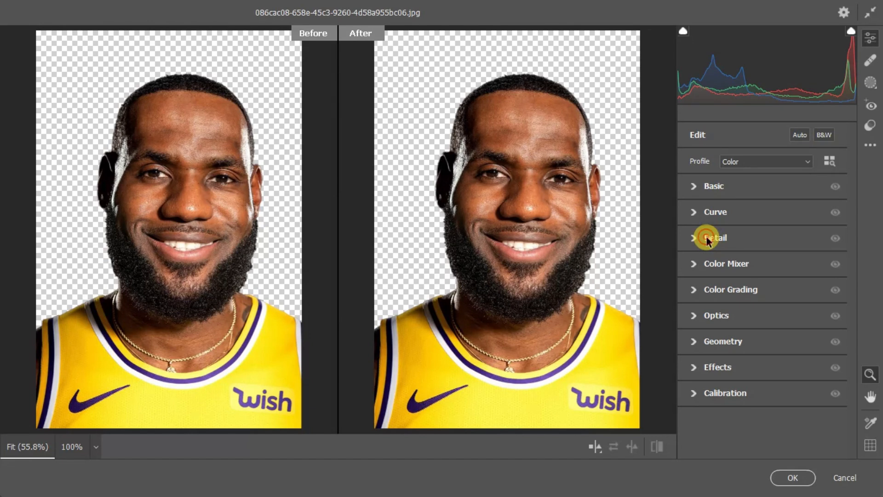
Step: In Detail, set Noise Reduction to 80 and Sharpening to 25, then apply the filter
{"action": "left_click", "coordinate": [706, 238]}
{"action": "left_click_drag", "start_coordinate": [690, 295], "coordinate": [788, 297]}
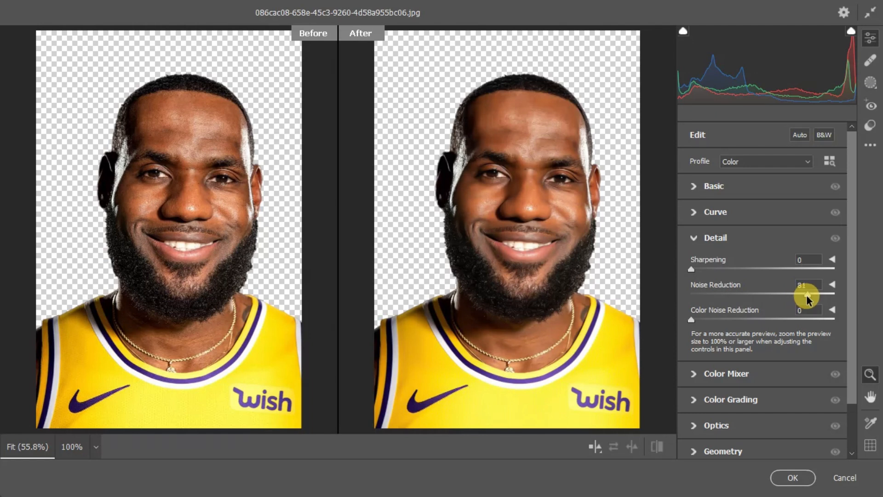
{"action": "left_click_drag", "start_coordinate": [807, 296], "coordinate": [805, 296]}
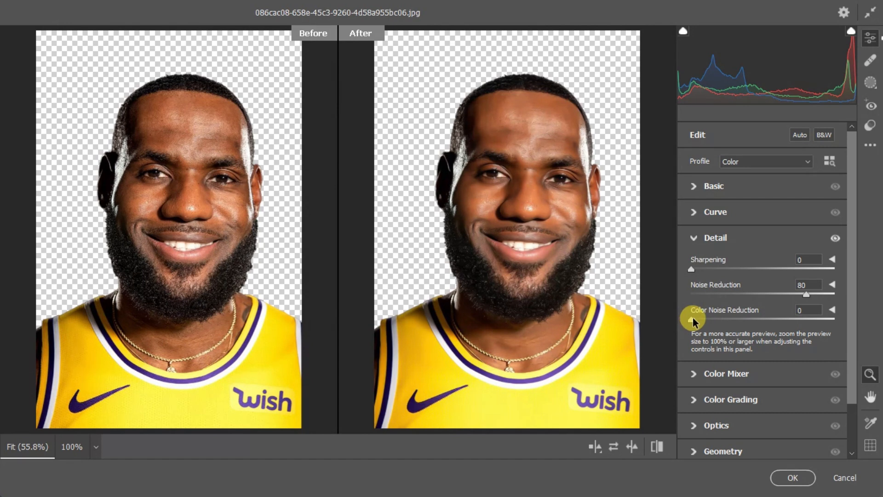
{"action": "left_click_drag", "start_coordinate": [694, 269], "coordinate": [719, 269]}
{"action": "left_click", "coordinate": [794, 477]}
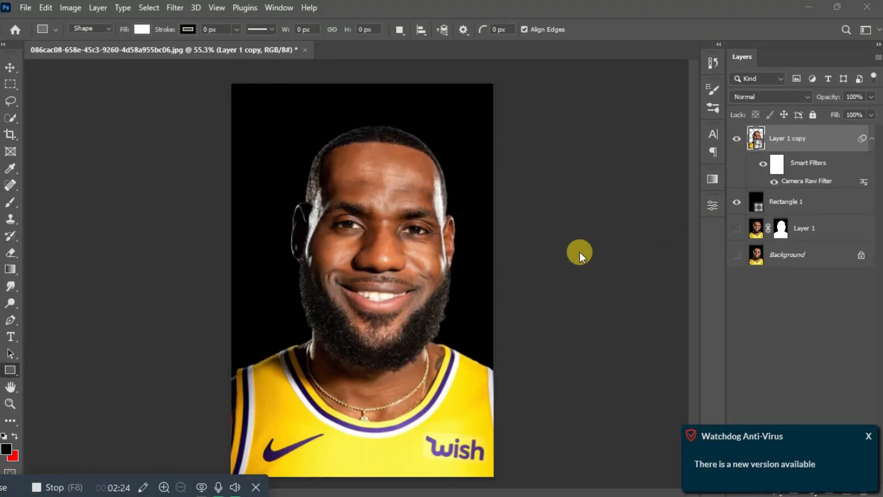
Step: Hide the black Rectangle 1 and show the original Layer 1 under the filtered copy
{"action": "left_click", "coordinate": [736, 202]}
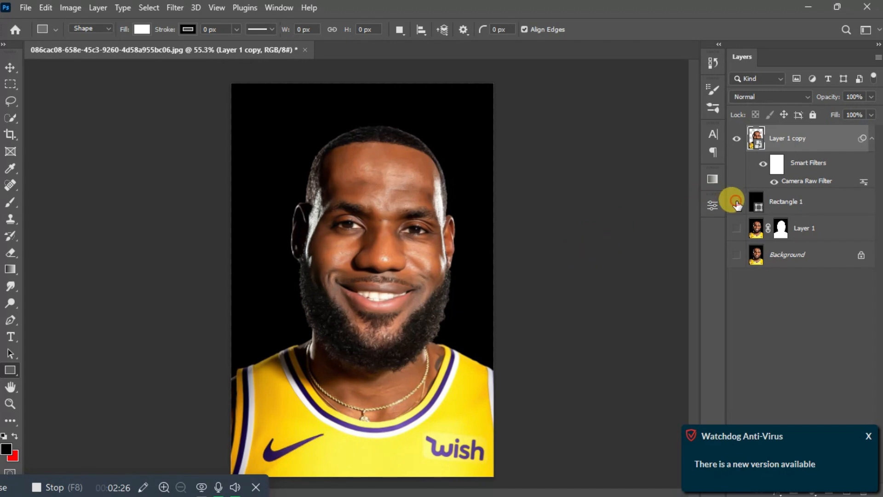
{"action": "left_click", "coordinate": [736, 139]}
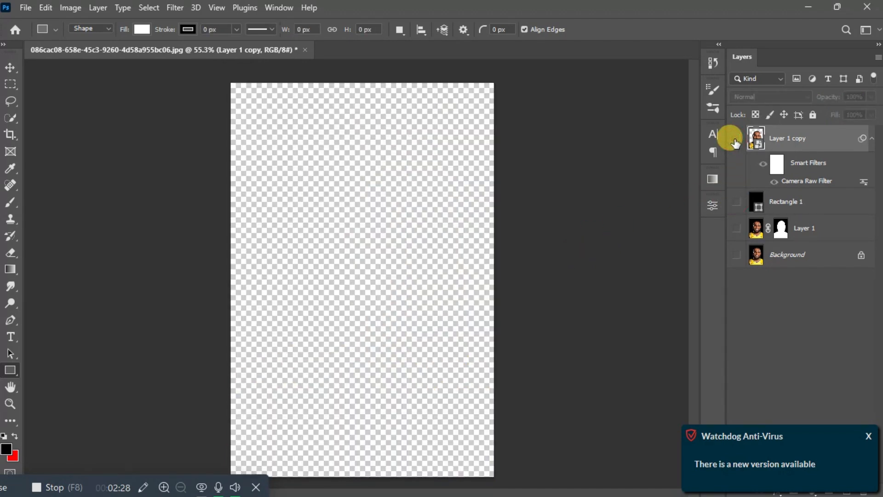
{"action": "left_click", "coordinate": [735, 138]}
{"action": "left_click", "coordinate": [735, 228]}
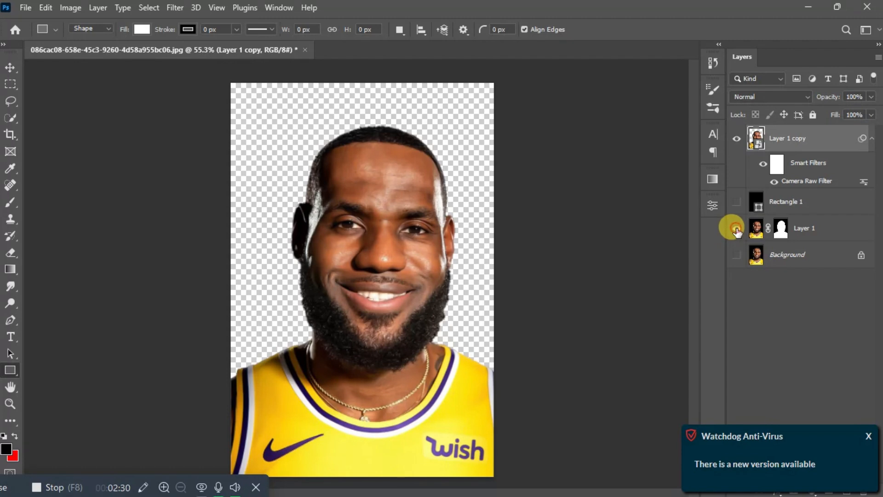
Step: Toggle Layer 1 copy on and off at 100% zoom to compare filtered and original
{"action": "left_click", "coordinate": [737, 138]}
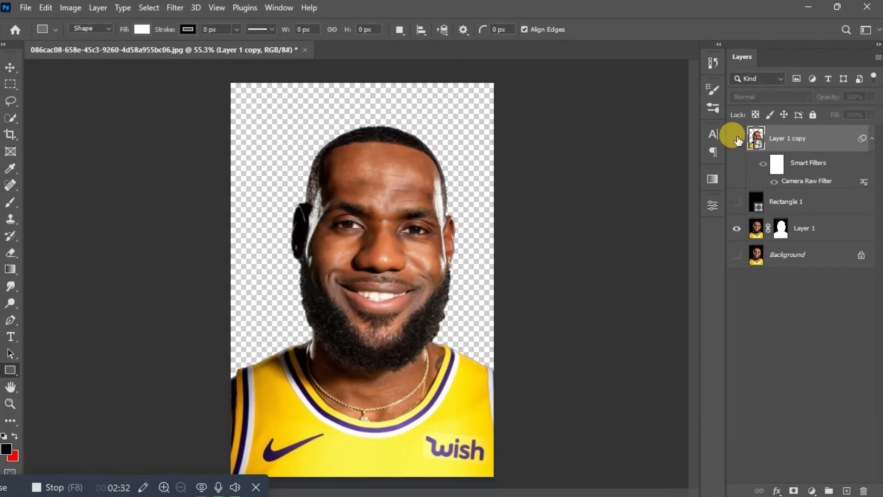
{"action": "left_click", "coordinate": [736, 138]}
{"action": "left_click", "coordinate": [736, 138]}
{"action": "left_click", "coordinate": [737, 138]}
{"action": "key", "text": "ctrl+1"}
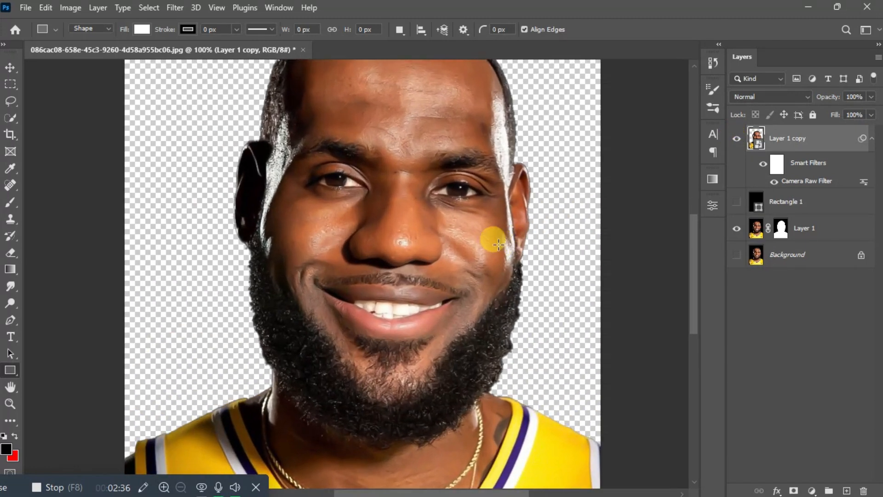
{"action": "left_click", "coordinate": [736, 138]}
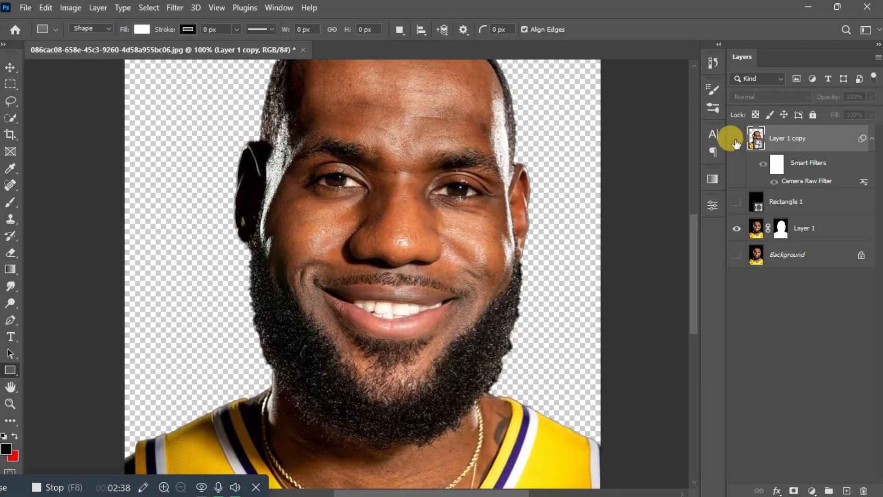
{"action": "left_click", "coordinate": [736, 140]}
{"action": "left_click", "coordinate": [736, 139]}
{"action": "left_click", "coordinate": [736, 139]}
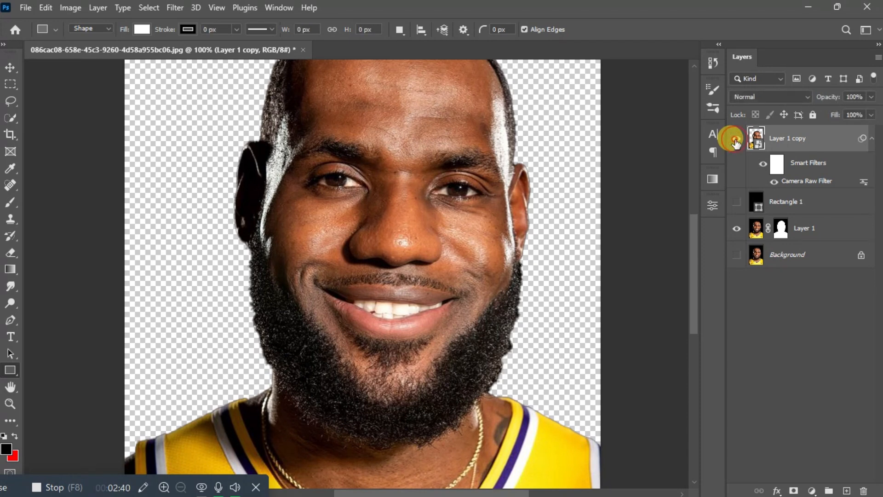
{"action": "key", "text": "ctrl+minus"}
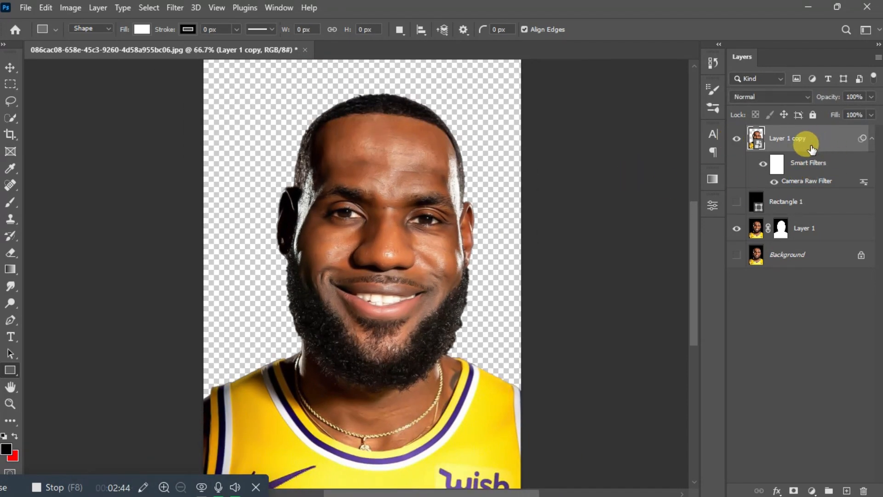
Step: Add a Brightness/Contrast adjustment layer with Brightness -15 and Contrast 35
{"action": "left_click", "coordinate": [812, 491]}
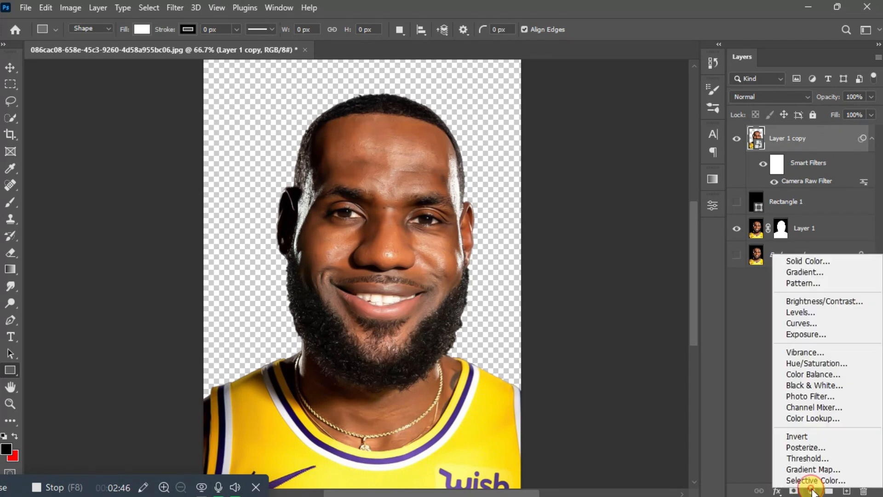
{"action": "left_click", "coordinate": [804, 302]}
{"action": "left_click_drag", "start_coordinate": [608, 277], "coordinate": [594, 280]}
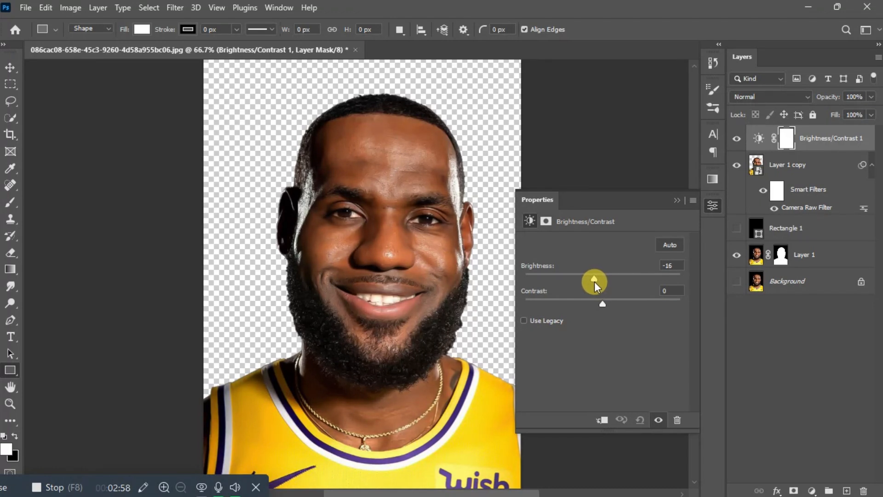
{"action": "left_click_drag", "start_coordinate": [594, 281], "coordinate": [628, 305]}
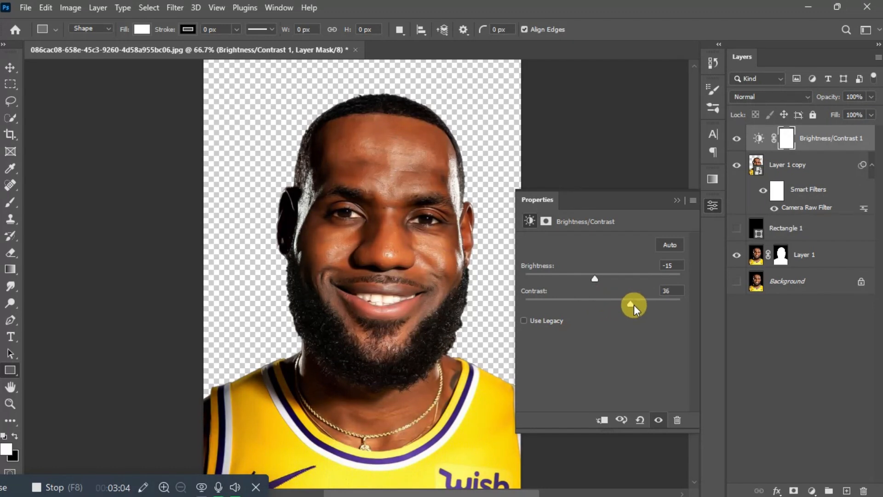
{"action": "left_click", "coordinate": [672, 289]}
{"action": "key", "text": "BackSpace"}
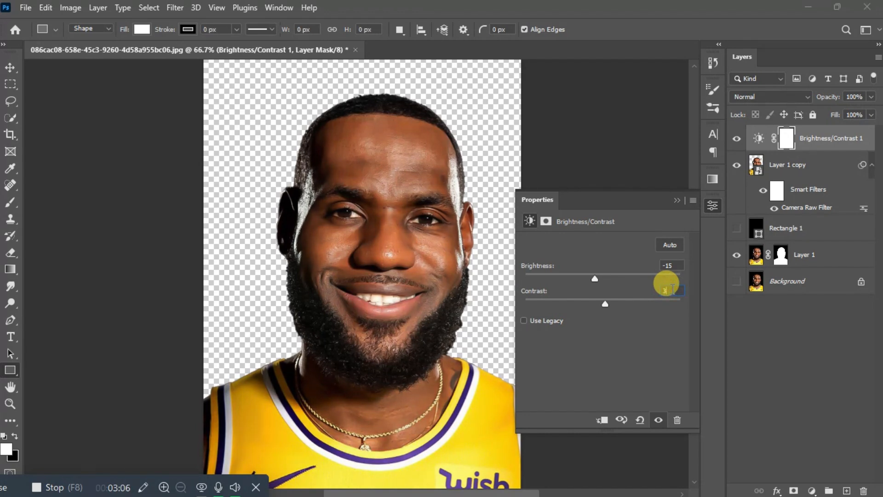
{"action": "type", "text": "5"}
{"action": "left_click", "coordinate": [675, 201]}
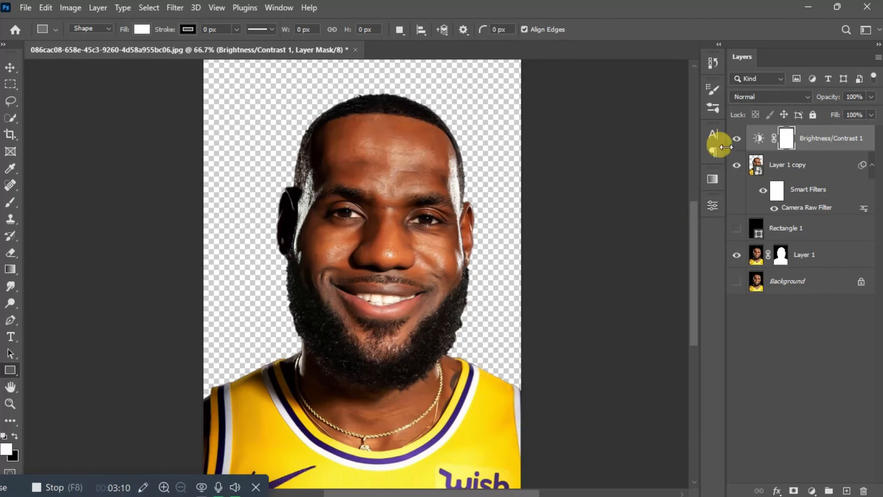
Step: Toggle Brightness/Contrast 1's visibility to compare before and after
{"action": "left_click", "coordinate": [736, 139]}
{"action": "left_click", "coordinate": [735, 139]}
{"action": "left_click", "coordinate": [736, 139]}
{"action": "left_click", "coordinate": [735, 139]}
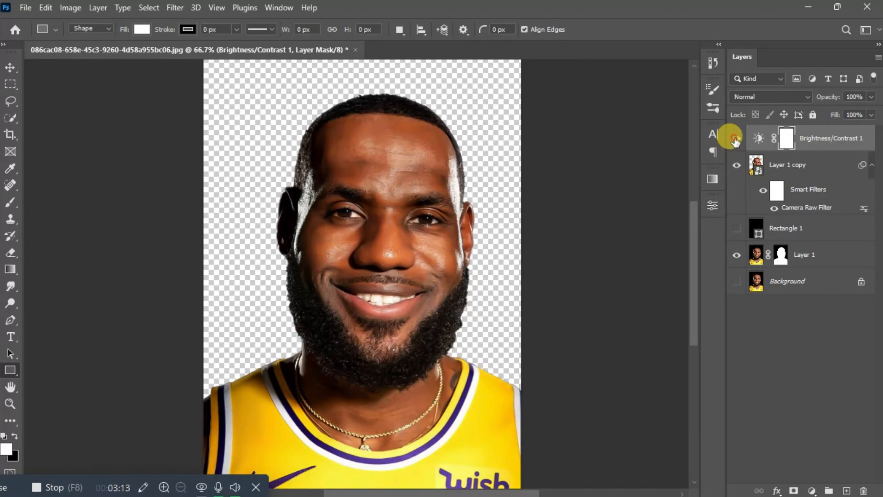
Step: Above Layer 1 copy, add a Curves layer with its top point and a midtone point pulled down
{"action": "left_click", "coordinate": [788, 168]}
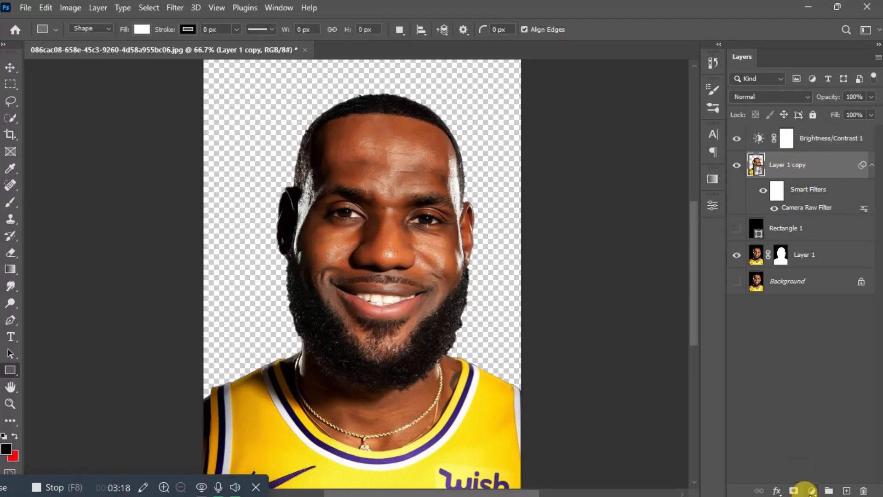
{"action": "left_click", "coordinate": [812, 490]}
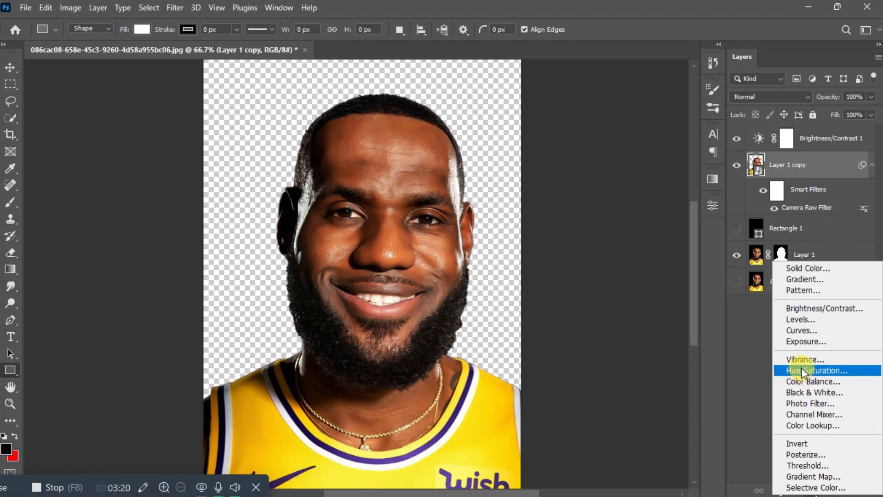
{"action": "left_click", "coordinate": [797, 331]}
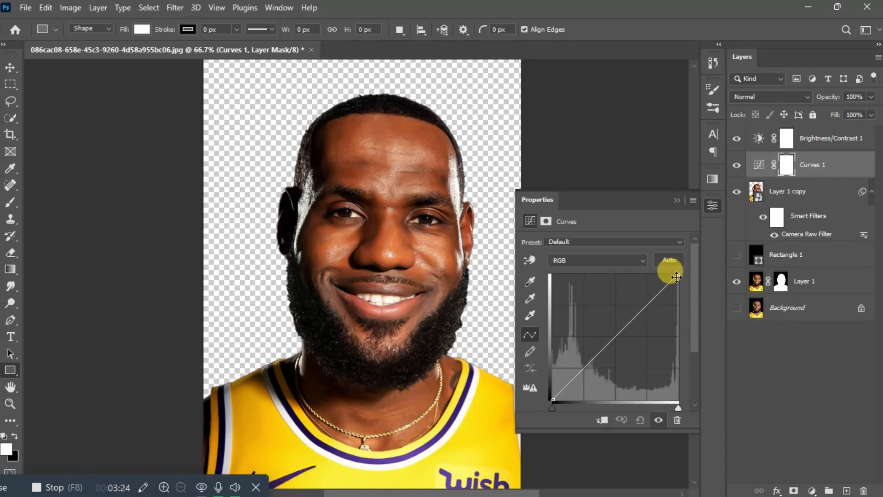
{"action": "left_click_drag", "start_coordinate": [676, 276], "coordinate": [678, 338]}
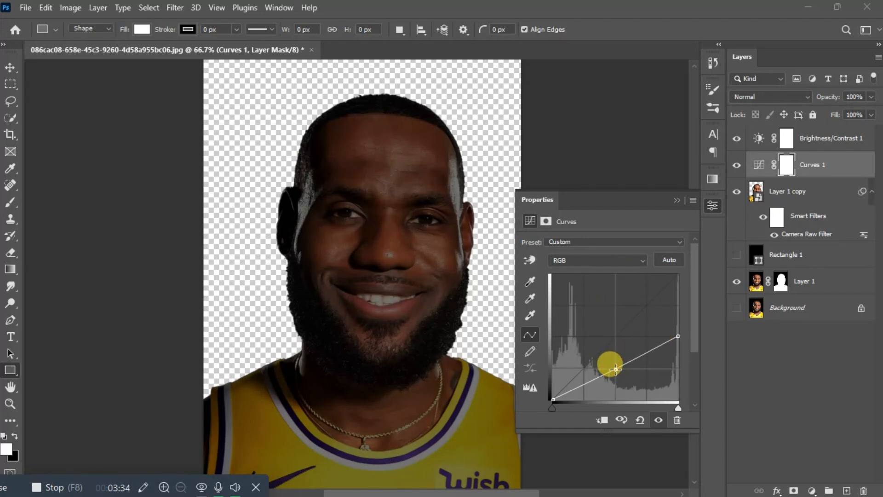
{"action": "left_click_drag", "start_coordinate": [615, 369], "coordinate": [617, 373]}
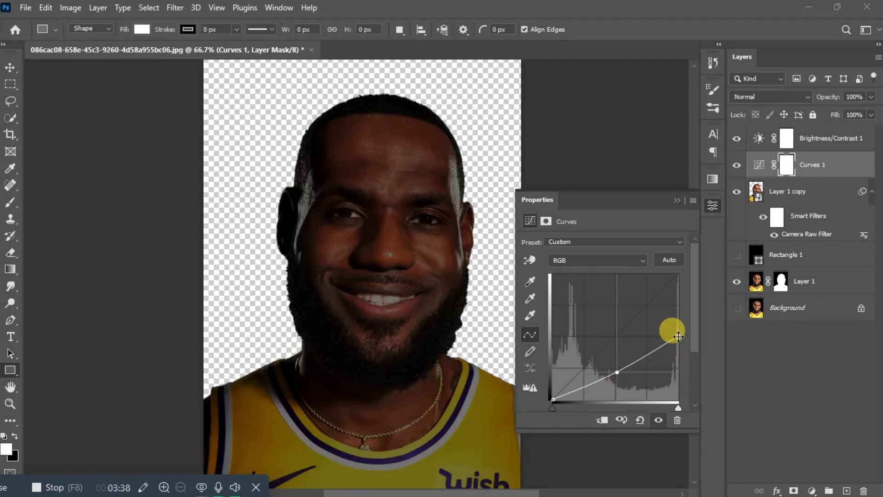
{"action": "left_click_drag", "start_coordinate": [678, 334], "coordinate": [678, 328]}
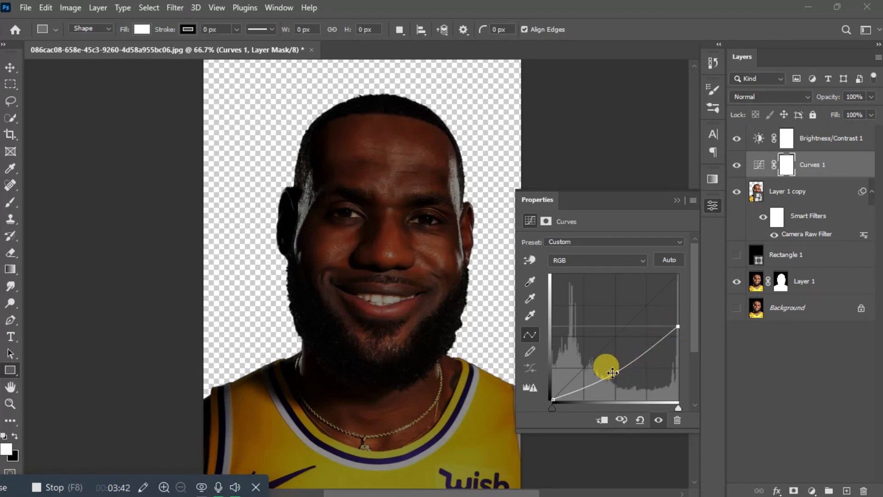
{"action": "left_click", "coordinate": [677, 199]}
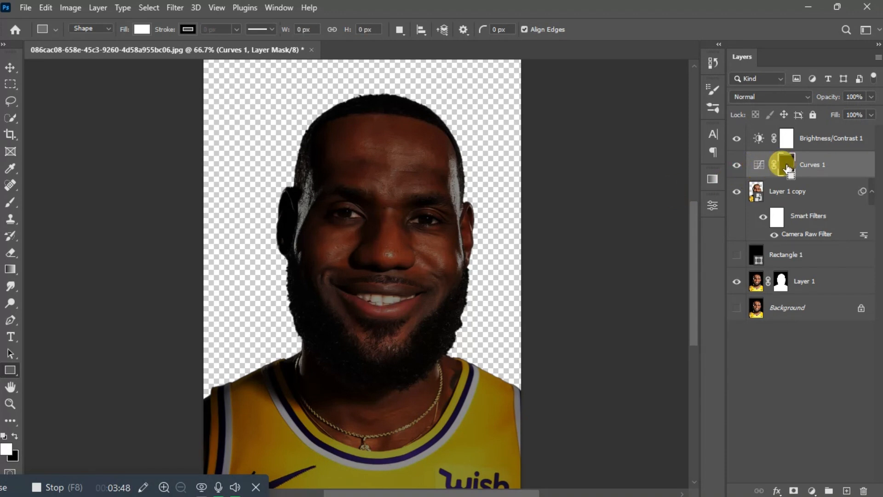
Step: Invert the Curves 1 mask to black and clip Curves 1 to Layer 1 copy
{"action": "key", "text": "ctrl+i"}
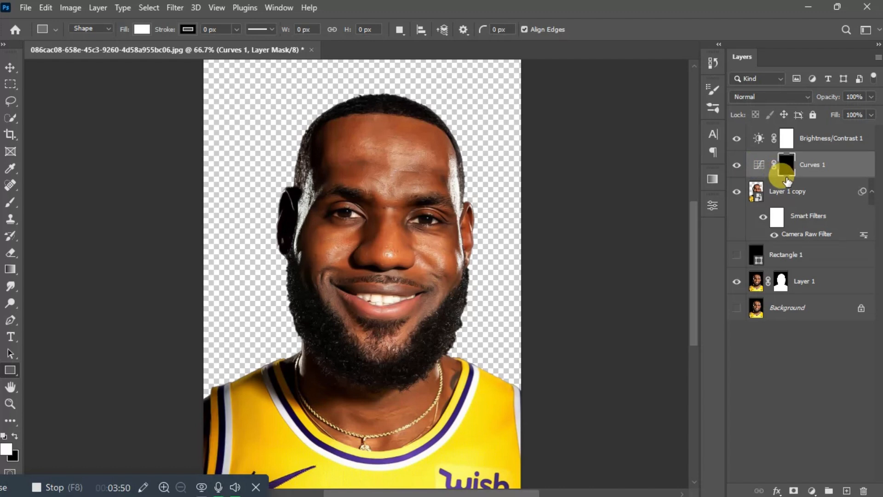
{"action": "right_click", "coordinate": [809, 166]}
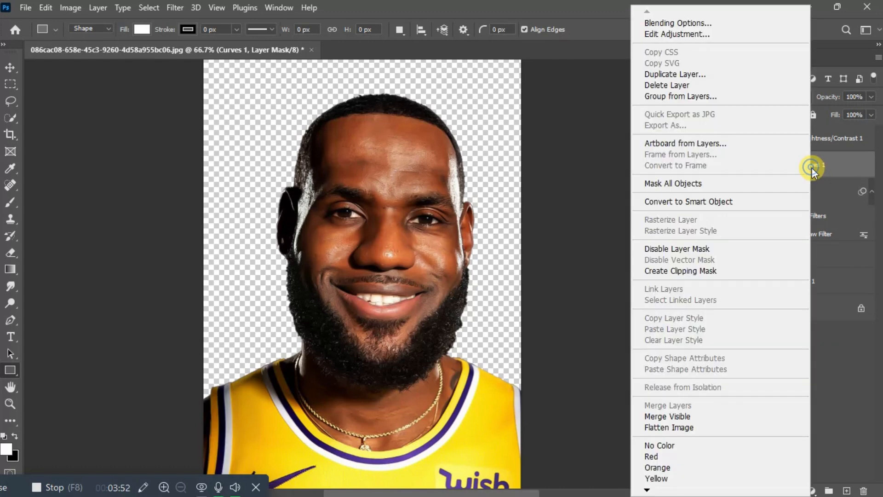
{"action": "left_click", "coordinate": [733, 269]}
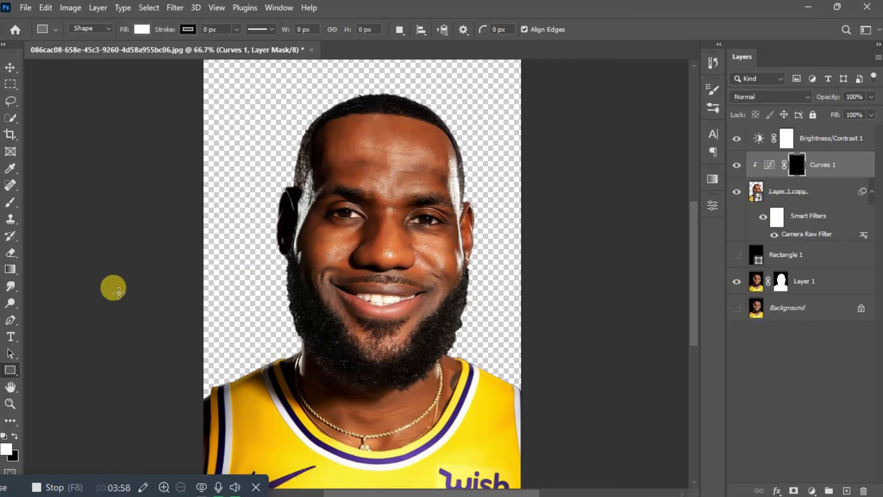
Step: Switch to the Brush tool with pure white #ffffff as the foreground colour
{"action": "left_click", "coordinate": [9, 204]}
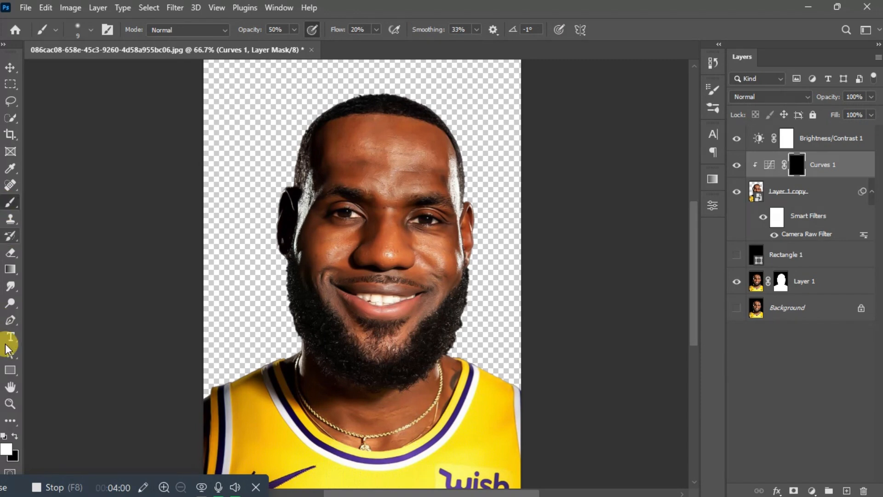
{"action": "left_click", "coordinate": [6, 448]}
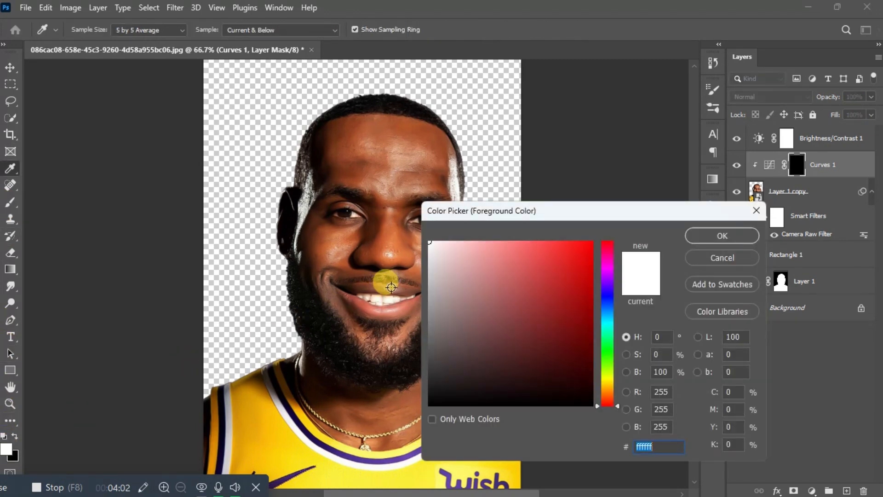
{"action": "left_click_drag", "start_coordinate": [434, 248], "coordinate": [407, 206]}
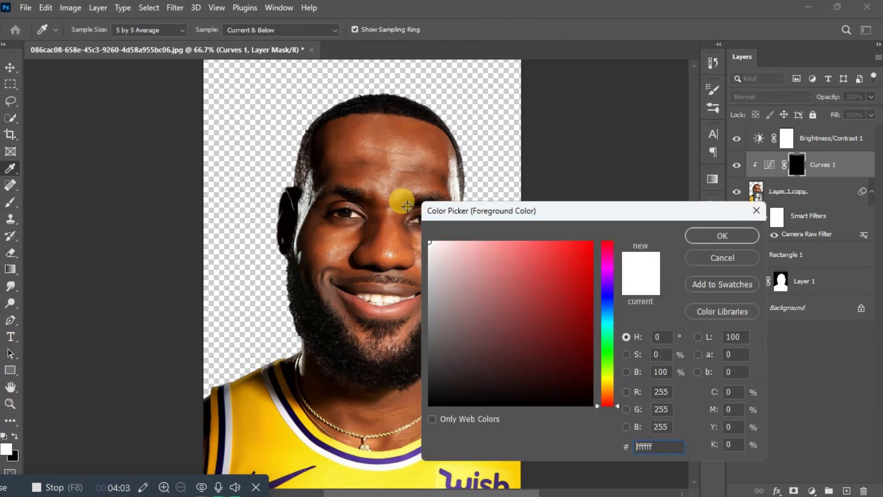
{"action": "left_click", "coordinate": [712, 235]}
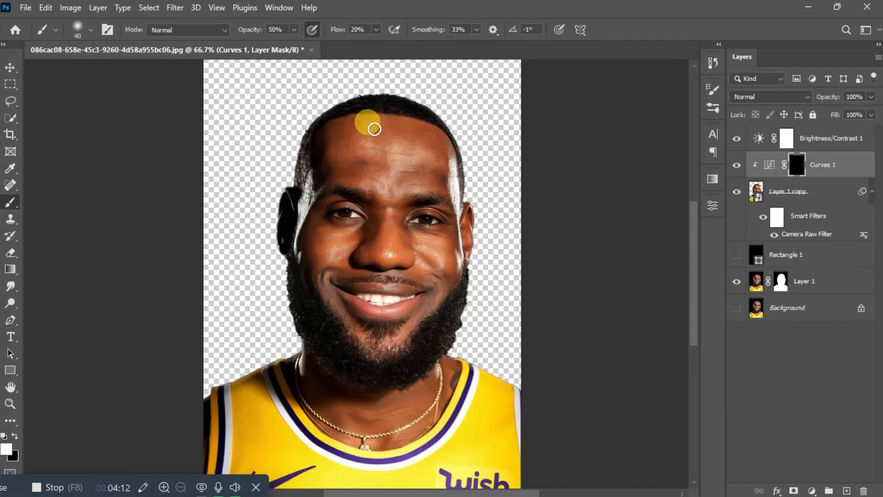
Step: Zoom in on the face and set the brush to 20% flow and 100% opacity
{"action": "key", "text": "ctrl+plus"}
{"action": "key", "text": "ctrl+plus"}
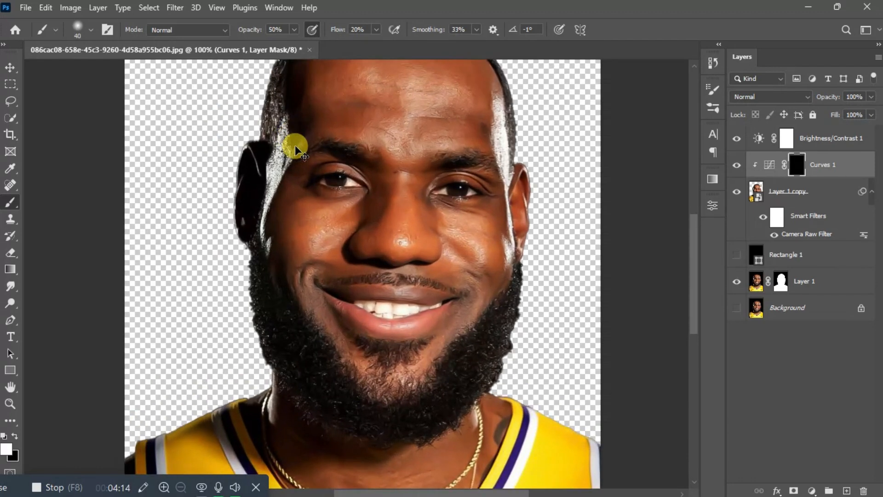
{"action": "left_click_drag", "start_coordinate": [696, 269], "coordinate": [688, 197]}
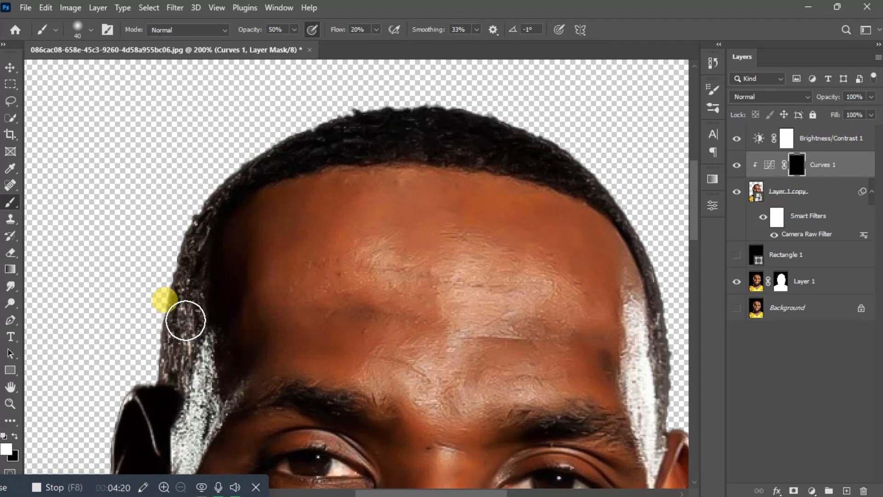
{"action": "left_click", "coordinate": [377, 30]}
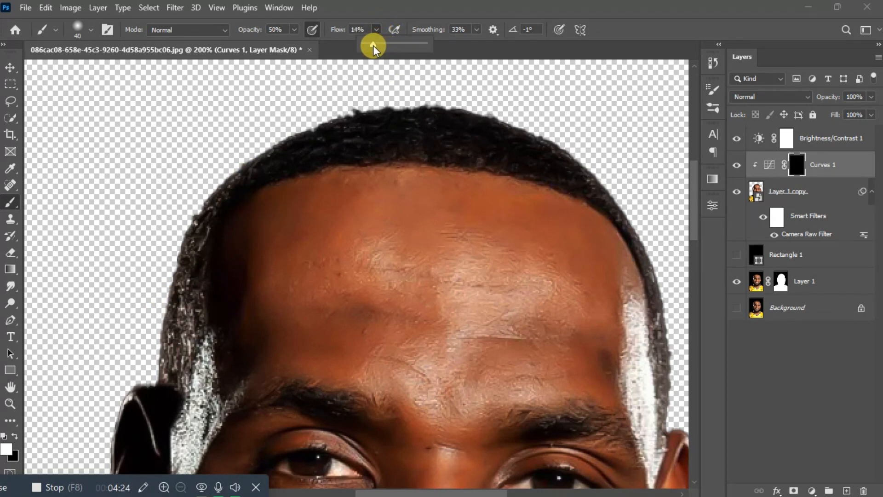
{"action": "left_click", "coordinate": [354, 29]}
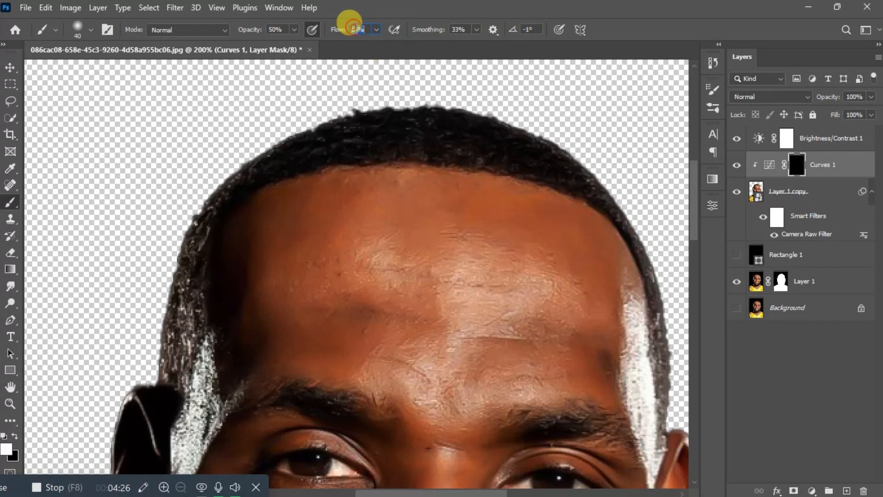
{"action": "type", "text": "20"}
{"action": "left_click", "coordinate": [281, 29]}
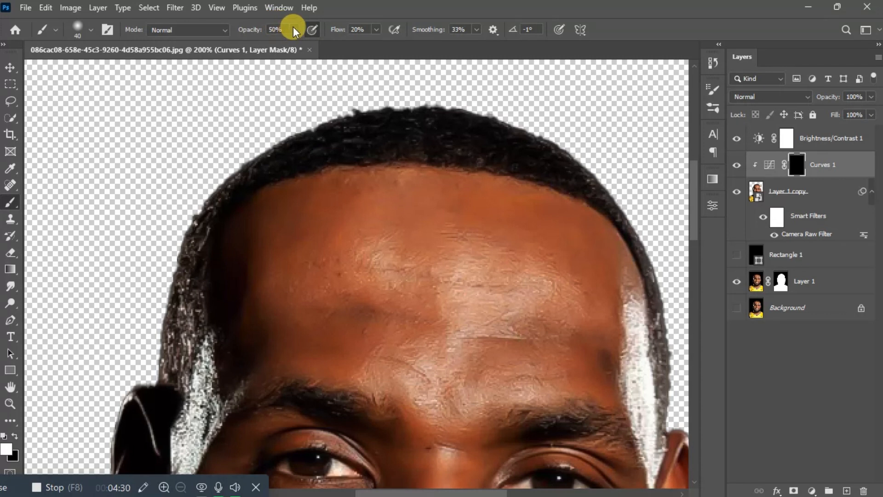
{"action": "left_click", "coordinate": [293, 29]}
{"action": "left_click_drag", "start_coordinate": [294, 48], "coordinate": [326, 43]}
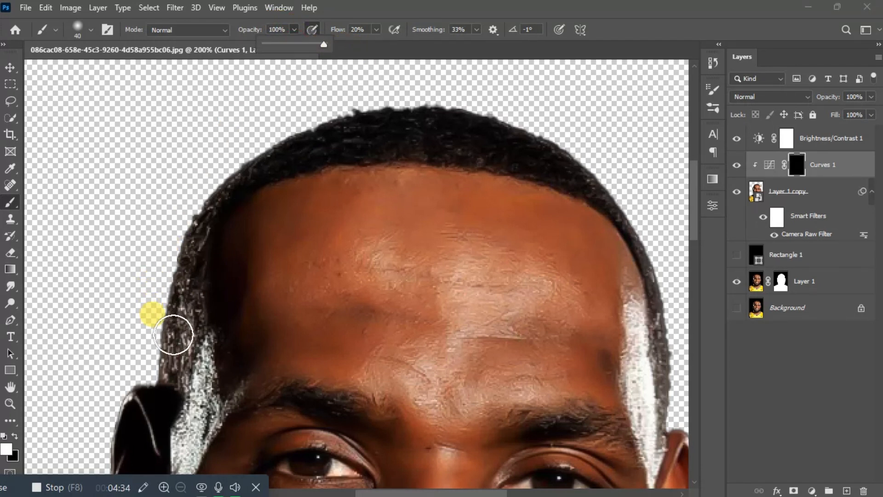
{"action": "left_click", "coordinate": [167, 353]}
Step: Paint white on the Curves 1 mask along the hairline and the left cheek and beard edge
{"action": "mouse_move", "coordinate": [166, 353]}
{"action": "left_mouse_down"}
{"action": "mouse_move", "coordinate": [194, 266]}
{"action": "mouse_move", "coordinate": [165, 360]}
{"action": "mouse_move", "coordinate": [186, 326]}
{"action": "mouse_move", "coordinate": [188, 285]}
{"action": "mouse_move", "coordinate": [173, 368]}
{"action": "mouse_move", "coordinate": [200, 242]}
{"action": "mouse_move", "coordinate": [221, 211]}
{"action": "mouse_move", "coordinate": [206, 219]}
{"action": "mouse_move", "coordinate": [231, 195]}
{"action": "mouse_move", "coordinate": [266, 168]}
{"action": "mouse_move", "coordinate": [328, 148]}
{"action": "mouse_move", "coordinate": [311, 153]}
{"action": "mouse_move", "coordinate": [431, 151]}
{"action": "mouse_move", "coordinate": [342, 143]}
{"action": "mouse_move", "coordinate": [366, 127]}
{"action": "mouse_move", "coordinate": [407, 126]}
{"action": "mouse_move", "coordinate": [333, 145]}
{"action": "mouse_move", "coordinate": [400, 129]}
{"action": "mouse_move", "coordinate": [465, 135]}
{"action": "mouse_move", "coordinate": [401, 125]}
{"action": "mouse_move", "coordinate": [452, 119]}
{"action": "mouse_move", "coordinate": [496, 134]}
{"action": "mouse_move", "coordinate": [449, 142]}
{"action": "mouse_move", "coordinate": [512, 158]}
{"action": "mouse_move", "coordinate": [445, 153]}
{"action": "mouse_move", "coordinate": [280, 169]}
{"action": "mouse_move", "coordinate": [412, 157]}
{"action": "mouse_move", "coordinate": [537, 169]}
{"action": "mouse_move", "coordinate": [504, 156]}
{"action": "mouse_move", "coordinate": [510, 146]}
{"action": "mouse_move", "coordinate": [552, 156]}
{"action": "mouse_move", "coordinate": [631, 225]}
{"action": "mouse_move", "coordinate": [657, 297]}
{"action": "mouse_move", "coordinate": [630, 231]}
{"action": "mouse_move", "coordinate": [654, 320]}
{"action": "mouse_move", "coordinate": [659, 307]}
{"action": "mouse_move", "coordinate": [656, 394]}
{"action": "left_mouse_up"}
{"action": "key", "text": "bracketleft"}
{"action": "key", "text": "bracketleft"}
{"action": "key", "text": "bracketleft"}
{"action": "key", "text": "bracketleft"}
{"action": "key", "text": "bracketleft"}
{"action": "key", "text": "ctrl+minus"}
{"action": "left_click_drag", "start_coordinate": [506, 299], "coordinate": [513, 352]}
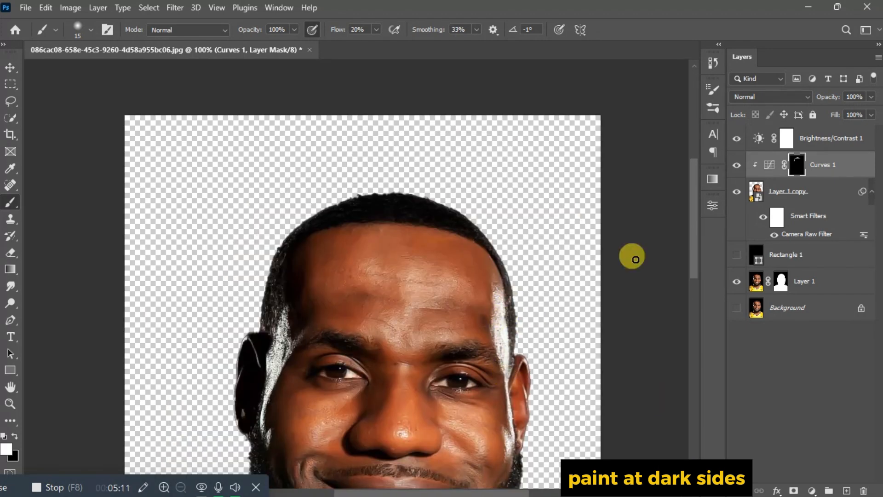
{"action": "left_click_drag", "start_coordinate": [694, 231], "coordinate": [695, 263]}
{"action": "left_click", "coordinate": [736, 165]}
{"action": "left_click", "coordinate": [736, 165]}
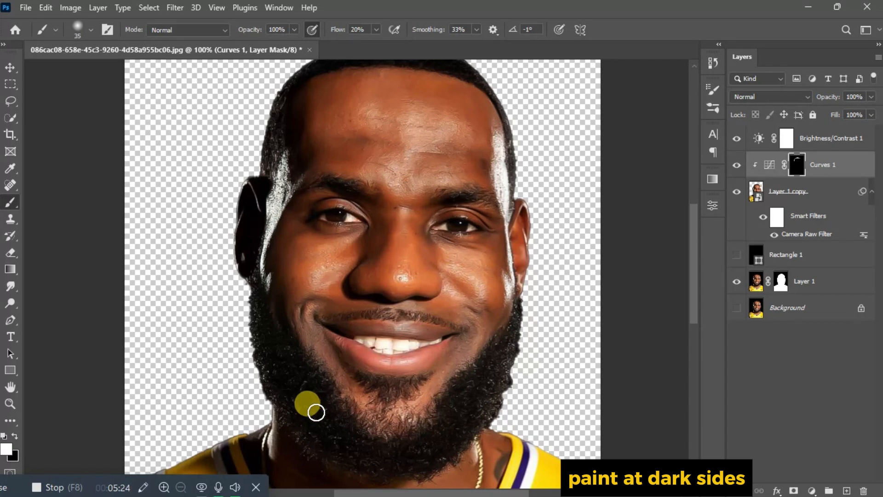
{"action": "mouse_move", "coordinate": [316, 412]}
{"action": "left_mouse_down"}
{"action": "mouse_move", "coordinate": [267, 365]}
{"action": "mouse_move", "coordinate": [253, 282]}
{"action": "mouse_move", "coordinate": [273, 365]}
{"action": "mouse_move", "coordinate": [254, 316]}
{"action": "mouse_move", "coordinate": [257, 357]}
{"action": "mouse_move", "coordinate": [290, 393]}
{"action": "mouse_move", "coordinate": [260, 313]}
{"action": "mouse_move", "coordinate": [255, 254]}
{"action": "mouse_move", "coordinate": [380, 200]}
{"action": "left_mouse_up"}
Step: With the red overlay showing, paint the Curves 1 mask across the top of the head from the left temple
{"action": "key", "text": "backslash"}
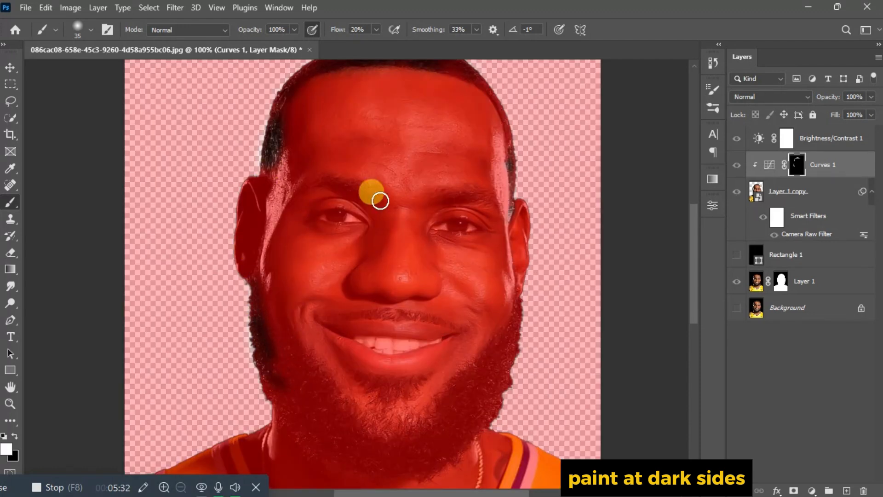
{"action": "left_click_drag", "start_coordinate": [696, 263], "coordinate": [694, 240]}
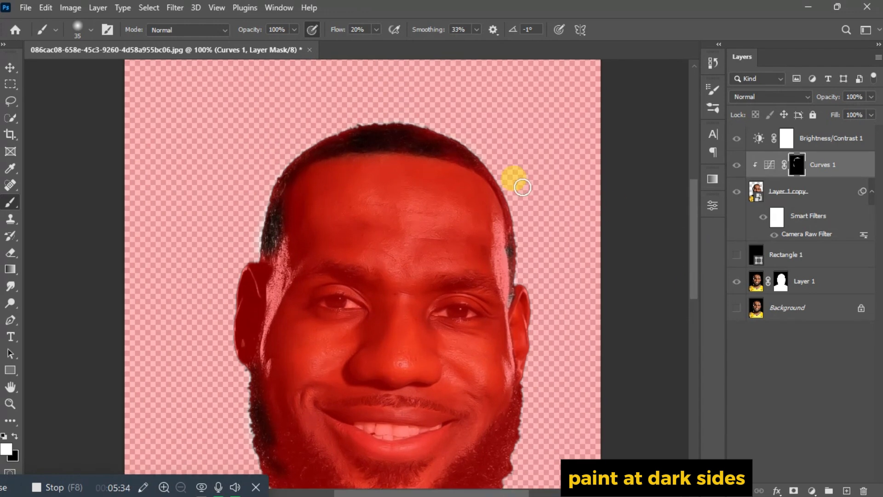
{"action": "mouse_move", "coordinate": [412, 135]}
{"action": "left_mouse_down"}
{"action": "mouse_move", "coordinate": [455, 153]}
{"action": "mouse_move", "coordinate": [414, 133]}
{"action": "mouse_move", "coordinate": [435, 138]}
{"action": "mouse_move", "coordinate": [478, 165]}
{"action": "mouse_move", "coordinate": [449, 141]}
{"action": "mouse_move", "coordinate": [483, 172]}
{"action": "mouse_move", "coordinate": [460, 155]}
{"action": "mouse_move", "coordinate": [380, 137]}
{"action": "mouse_move", "coordinate": [430, 141]}
{"action": "mouse_move", "coordinate": [398, 133]}
{"action": "mouse_move", "coordinate": [410, 132]}
{"action": "mouse_move", "coordinate": [374, 136]}
{"action": "mouse_move", "coordinate": [407, 147]}
{"action": "mouse_move", "coordinate": [335, 150]}
{"action": "mouse_move", "coordinate": [388, 132]}
{"action": "mouse_move", "coordinate": [329, 147]}
{"action": "mouse_move", "coordinate": [383, 126]}
{"action": "mouse_move", "coordinate": [299, 158]}
{"action": "mouse_move", "coordinate": [328, 144]}
{"action": "mouse_move", "coordinate": [290, 168]}
{"action": "mouse_move", "coordinate": [271, 198]}
{"action": "mouse_move", "coordinate": [290, 166]}
{"action": "mouse_move", "coordinate": [307, 156]}
{"action": "mouse_move", "coordinate": [280, 182]}
{"action": "mouse_move", "coordinate": [269, 234]}
{"action": "left_mouse_up"}
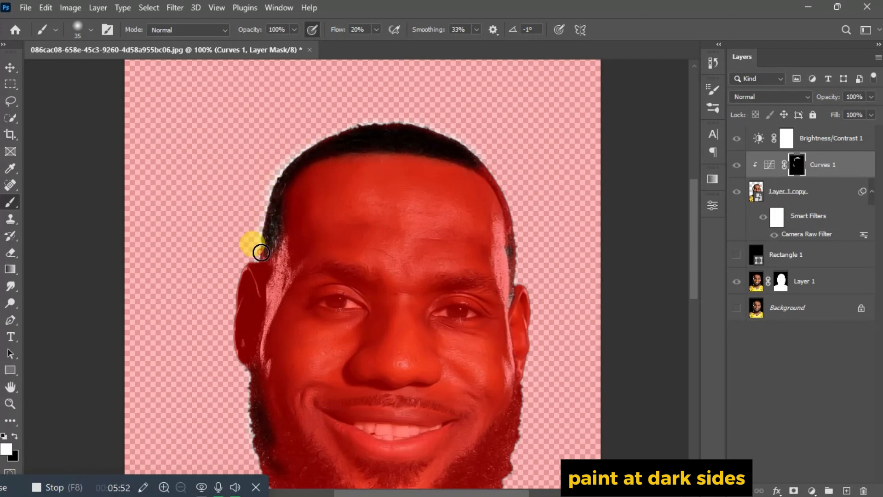
{"action": "mouse_move", "coordinate": [262, 252]}
{"action": "left_mouse_down"}
{"action": "mouse_move", "coordinate": [417, 145]}
{"action": "mouse_move", "coordinate": [493, 169]}
{"action": "mouse_move", "coordinate": [501, 184]}
{"action": "mouse_move", "coordinate": [482, 161]}
{"action": "mouse_move", "coordinate": [501, 184]}
{"action": "mouse_move", "coordinate": [507, 206]}
{"action": "mouse_move", "coordinate": [488, 165]}
{"action": "mouse_move", "coordinate": [515, 220]}
{"action": "mouse_move", "coordinate": [515, 247]}
{"action": "mouse_move", "coordinate": [617, 328]}
{"action": "left_mouse_up"}
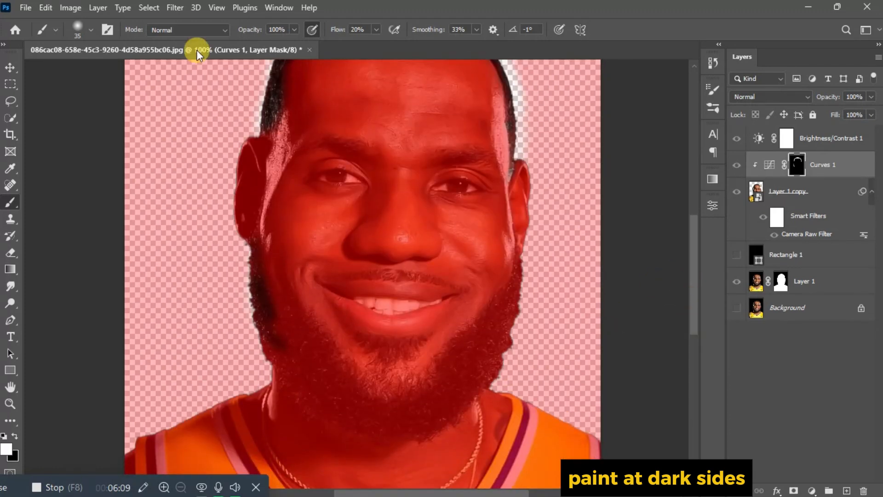
Step: Lower the brush opacity and paint the left jaw and beard into the Curves 1 mask
{"action": "left_click_drag", "start_coordinate": [294, 30], "coordinate": [284, 45]}
{"action": "mouse_move", "coordinate": [248, 244]}
{"action": "left_mouse_down"}
{"action": "mouse_move", "coordinate": [292, 321]}
{"action": "mouse_move", "coordinate": [258, 242]}
{"action": "mouse_move", "coordinate": [270, 316]}
{"action": "mouse_move", "coordinate": [311, 337]}
{"action": "left_mouse_up"}
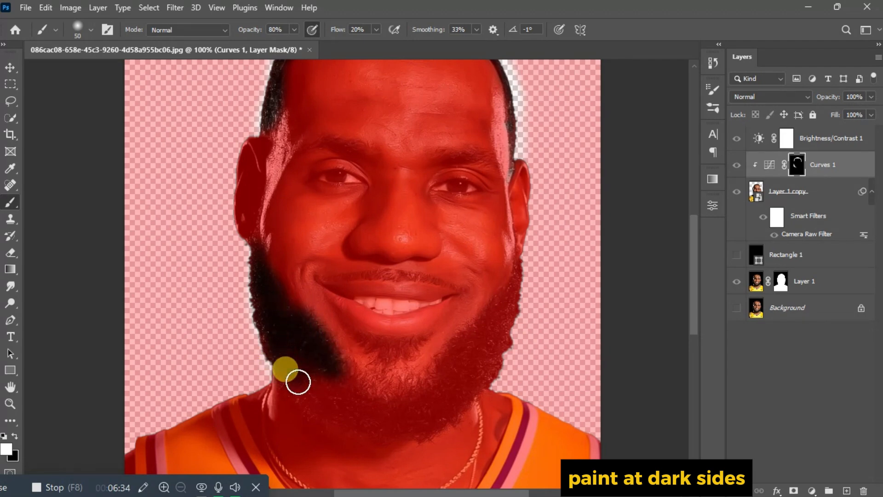
{"action": "mouse_move", "coordinate": [297, 382]}
{"action": "left_mouse_down"}
{"action": "mouse_move", "coordinate": [338, 375]}
{"action": "mouse_move", "coordinate": [368, 400]}
{"action": "left_mouse_up"}
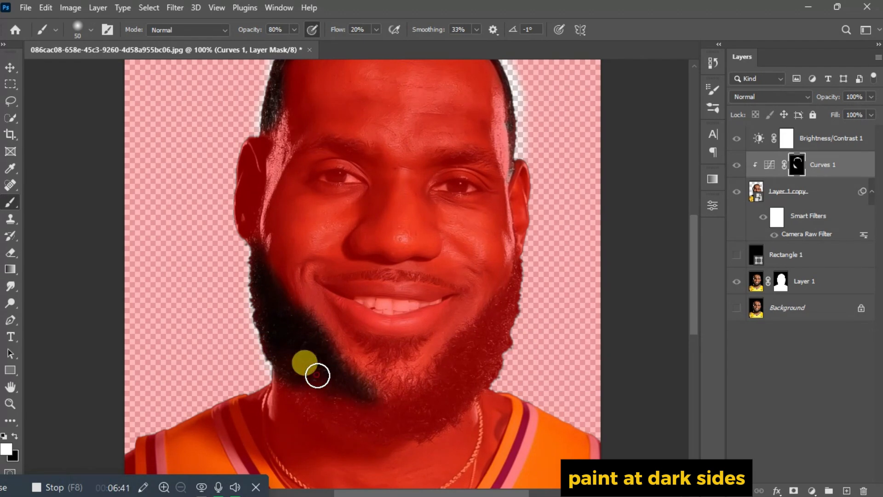
{"action": "mouse_move", "coordinate": [317, 374]}
{"action": "left_mouse_down"}
{"action": "mouse_move", "coordinate": [272, 341]}
{"action": "mouse_move", "coordinate": [315, 379]}
{"action": "mouse_move", "coordinate": [315, 398]}
{"action": "mouse_move", "coordinate": [303, 386]}
{"action": "mouse_move", "coordinate": [389, 438]}
{"action": "mouse_move", "coordinate": [366, 401]}
{"action": "mouse_move", "coordinate": [412, 422]}
{"action": "mouse_move", "coordinate": [437, 379]}
{"action": "mouse_move", "coordinate": [409, 430]}
{"action": "mouse_move", "coordinate": [390, 428]}
{"action": "mouse_move", "coordinate": [486, 357]}
{"action": "mouse_move", "coordinate": [440, 381]}
{"action": "mouse_move", "coordinate": [495, 345]}
{"action": "mouse_move", "coordinate": [461, 369]}
{"action": "mouse_move", "coordinate": [509, 295]}
{"action": "mouse_move", "coordinate": [482, 329]}
{"action": "mouse_move", "coordinate": [494, 325]}
{"action": "mouse_move", "coordinate": [494, 345]}
{"action": "mouse_move", "coordinate": [502, 323]}
{"action": "mouse_move", "coordinate": [500, 356]}
{"action": "mouse_move", "coordinate": [443, 424]}
{"action": "mouse_move", "coordinate": [324, 411]}
{"action": "mouse_move", "coordinate": [445, 401]}
{"action": "mouse_move", "coordinate": [467, 346]}
{"action": "mouse_move", "coordinate": [512, 298]}
{"action": "mouse_move", "coordinate": [526, 268]}
{"action": "mouse_move", "coordinate": [450, 358]}
{"action": "mouse_move", "coordinate": [362, 387]}
{"action": "mouse_move", "coordinate": [308, 320]}
{"action": "left_mouse_up"}
Step: With a size 25 brush, paint the beard edge, under the lip and the right brow, then view the whole image
{"action": "key", "text": "bracketleft"}
{"action": "key", "text": "bracketleft"}
{"action": "key", "text": "bracketleft"}
{"action": "key", "text": "bracketleft"}
{"action": "key", "text": "bracketleft"}
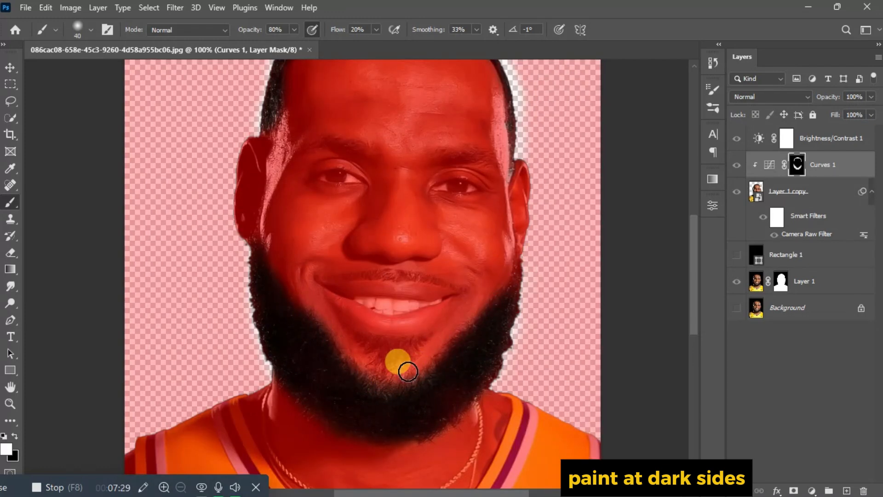
{"action": "mouse_move", "coordinate": [378, 344]}
{"action": "left_mouse_down"}
{"action": "mouse_move", "coordinate": [405, 356]}
{"action": "mouse_move", "coordinate": [355, 333]}
{"action": "mouse_move", "coordinate": [428, 339]}
{"action": "mouse_move", "coordinate": [395, 348]}
{"action": "mouse_move", "coordinate": [385, 363]}
{"action": "mouse_move", "coordinate": [409, 356]}
{"action": "mouse_move", "coordinate": [368, 274]}
{"action": "mouse_move", "coordinate": [389, 275]}
{"action": "mouse_move", "coordinate": [335, 277]}
{"action": "mouse_move", "coordinate": [411, 274]}
{"action": "mouse_move", "coordinate": [465, 288]}
{"action": "left_mouse_up"}
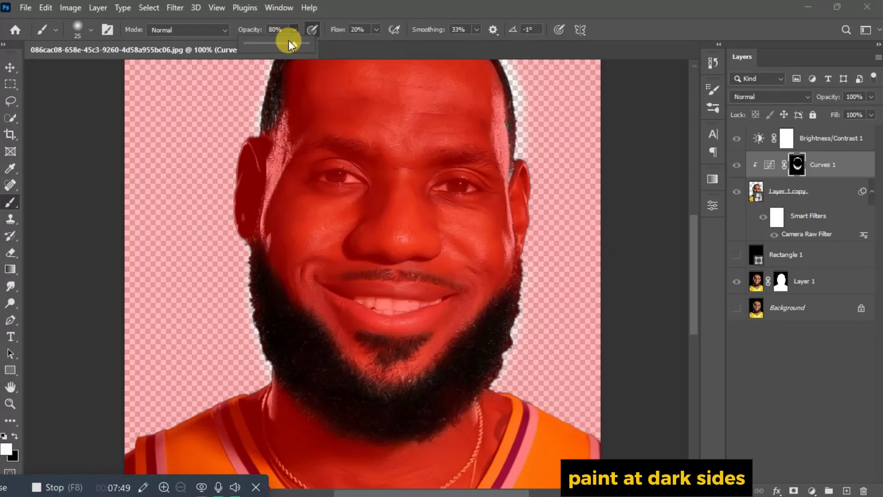
{"action": "left_click_drag", "start_coordinate": [469, 187], "coordinate": [452, 157]}
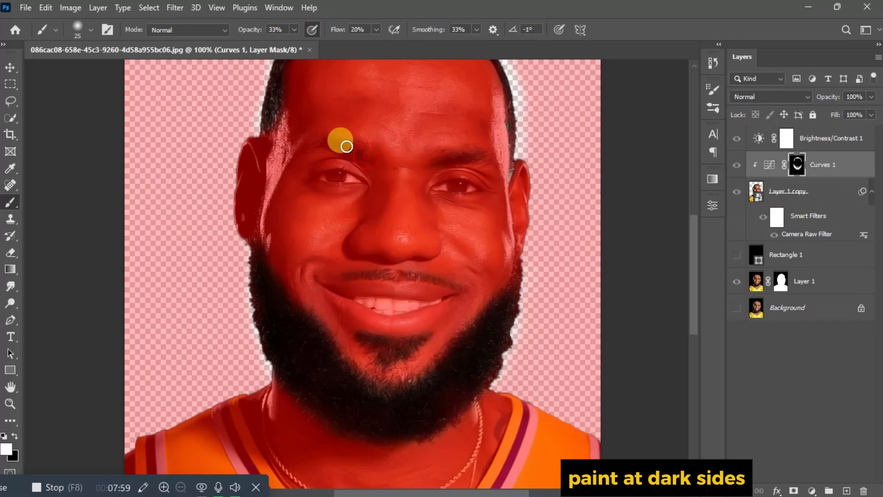
{"action": "key", "text": "backslash"}
{"action": "key", "text": "ctrl+0"}
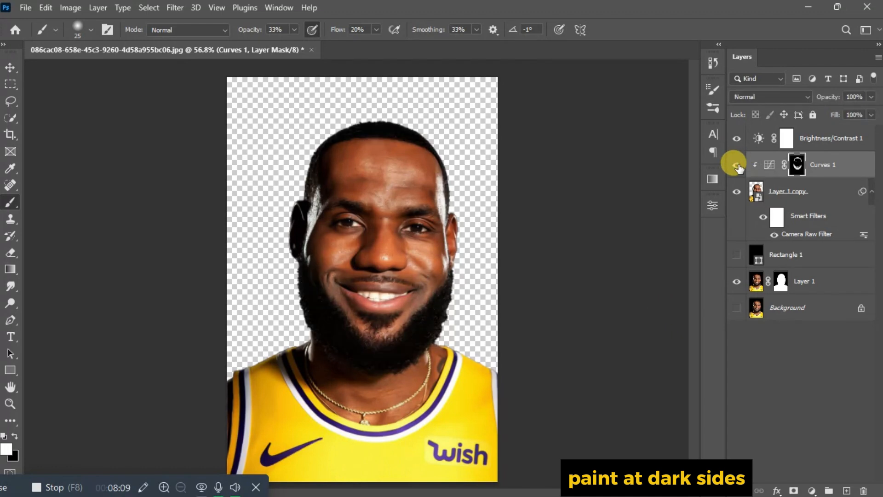
Step: Touch up the temple at 25% brush opacity and toggle Curves 1 to compare before and after
{"action": "left_click_drag", "start_coordinate": [294, 30], "coordinate": [290, 48]}
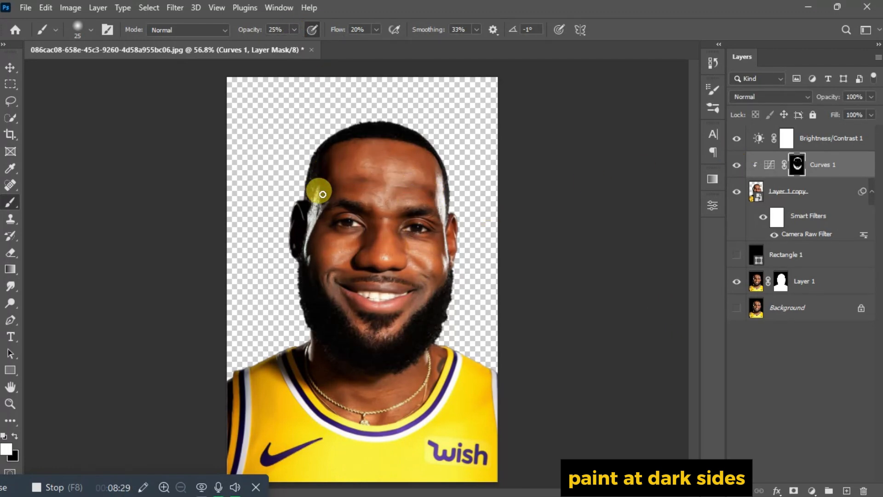
{"action": "key", "text": "backslash"}
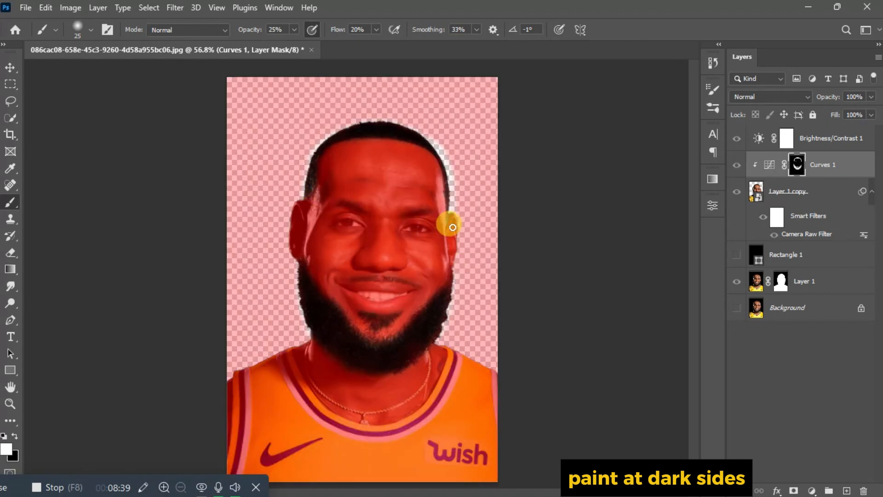
{"action": "key", "text": "backslash"}
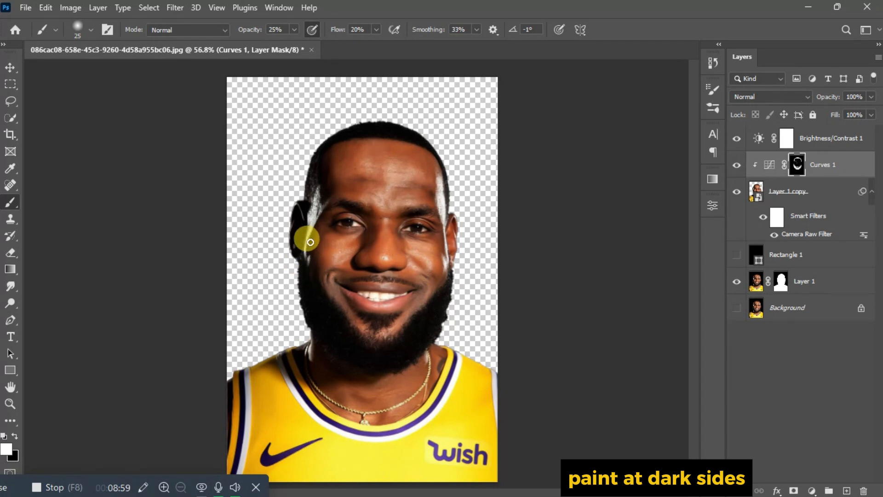
{"action": "left_click", "coordinate": [736, 165]}
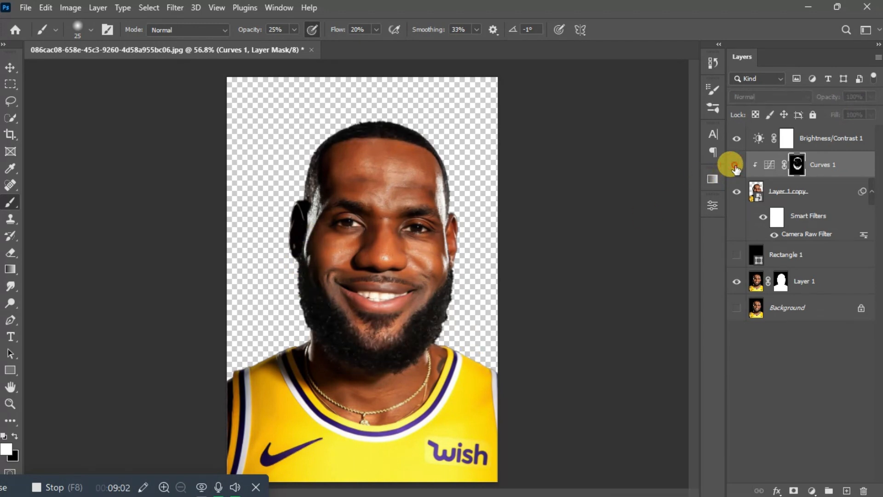
{"action": "left_click", "coordinate": [736, 165]}
{"action": "left_click", "coordinate": [736, 165]}
{"action": "left_click", "coordinate": [736, 165]}
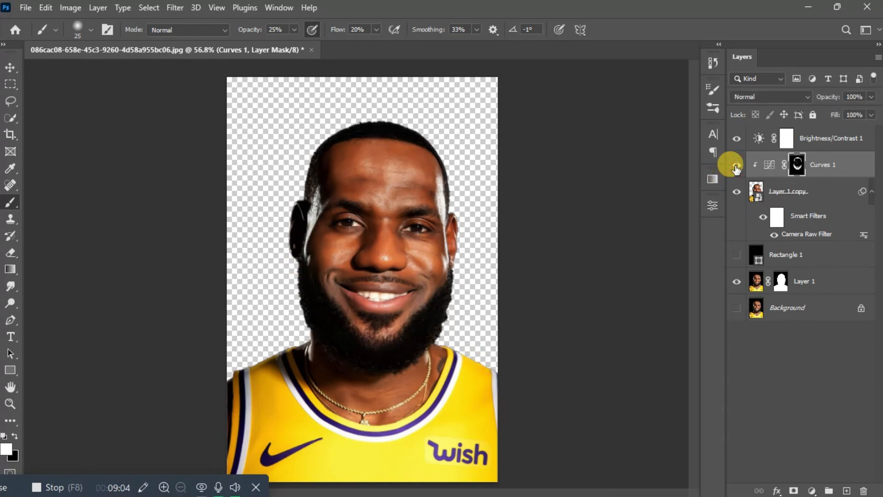
Step: Select Layer 1 copy and bring up the new fill/adjustment layer list
{"action": "left_click", "coordinate": [821, 163]}
{"action": "left_click", "coordinate": [815, 188]}
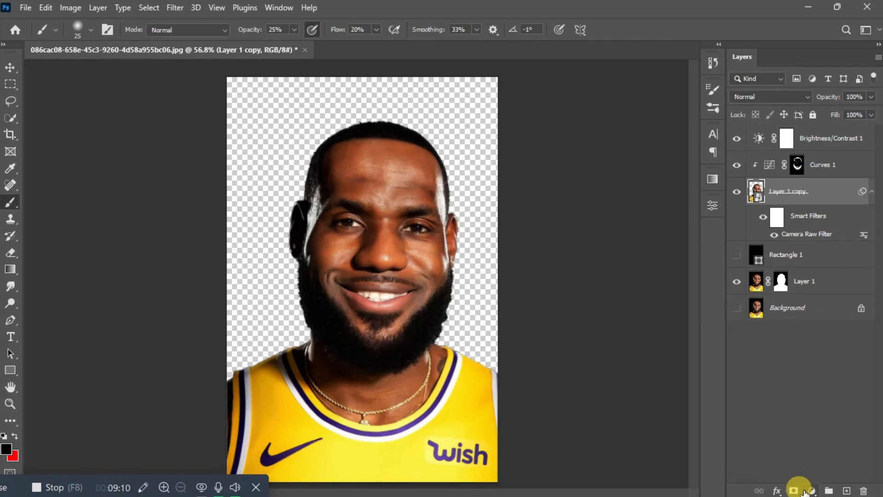
{"action": "left_click", "coordinate": [810, 490]}
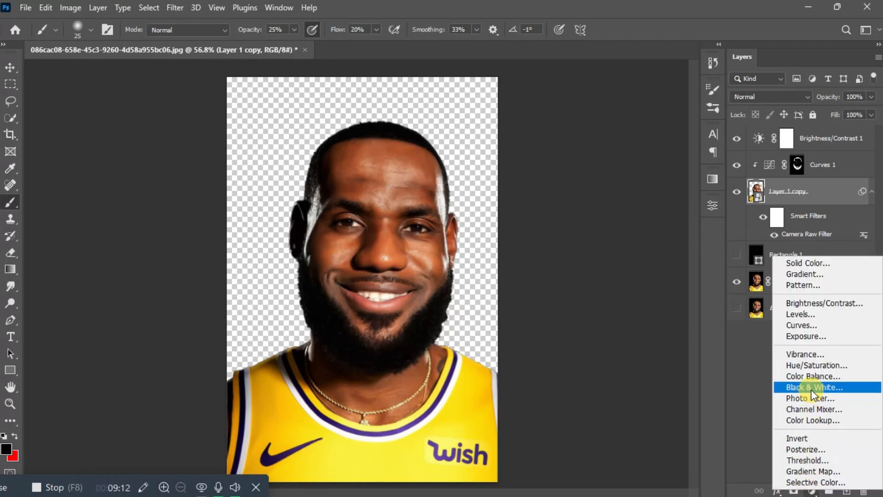
Step: Add a Curves 2 adjustment with the white point pulled left and a midtone point lifted upward
{"action": "left_click", "coordinate": [810, 325]}
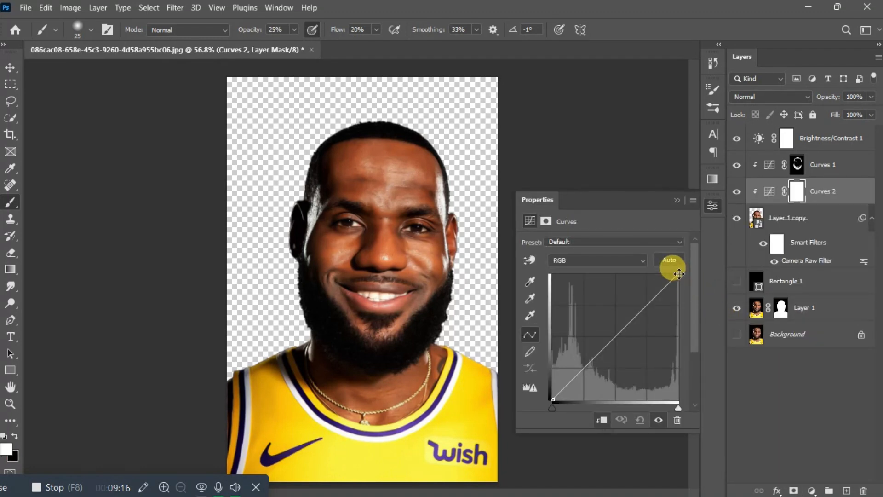
{"action": "left_click_drag", "start_coordinate": [679, 274], "coordinate": [629, 274]}
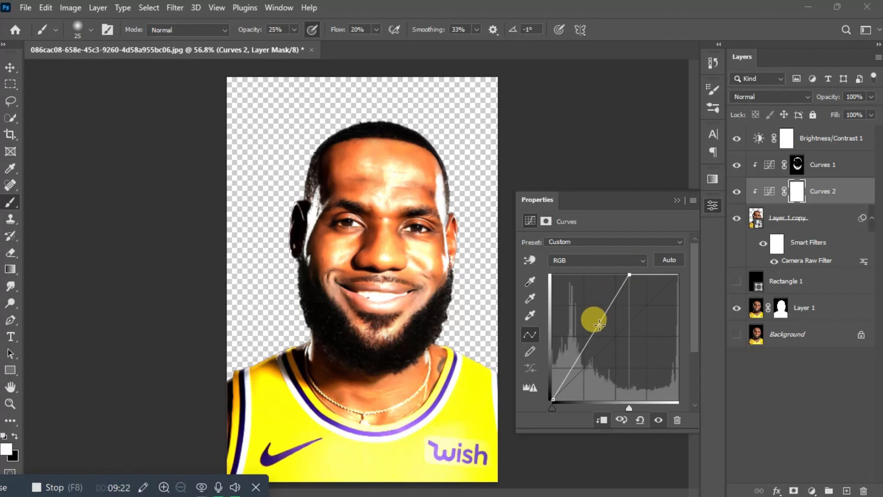
{"action": "mouse_move", "coordinate": [592, 334]}
{"action": "left_mouse_down"}
{"action": "mouse_move", "coordinate": [575, 316]}
{"action": "mouse_move", "coordinate": [586, 327]}
{"action": "left_mouse_up"}
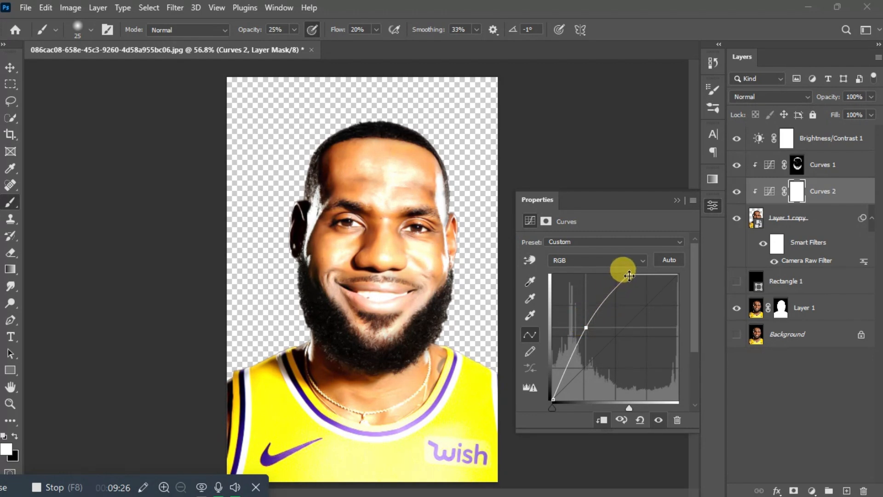
{"action": "left_click_drag", "start_coordinate": [634, 275], "coordinate": [649, 271]}
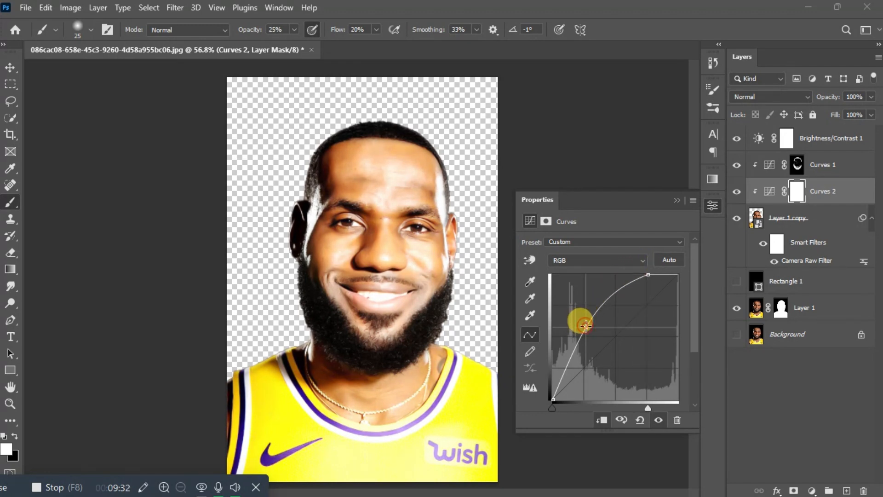
{"action": "left_click_drag", "start_coordinate": [608, 295], "coordinate": [618, 295]}
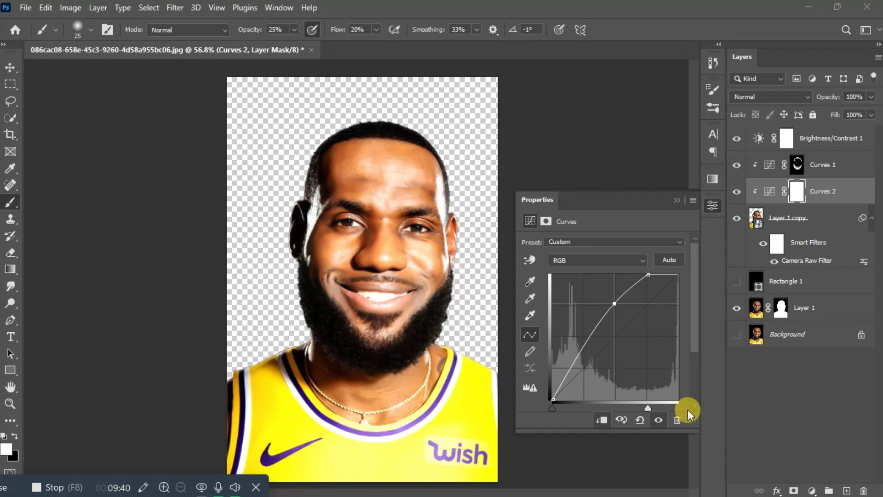
Step: Invert the Curves 2 mask and paint brightening onto the forehead and nose at 50% brush opacity
{"action": "left_click", "coordinate": [676, 202]}
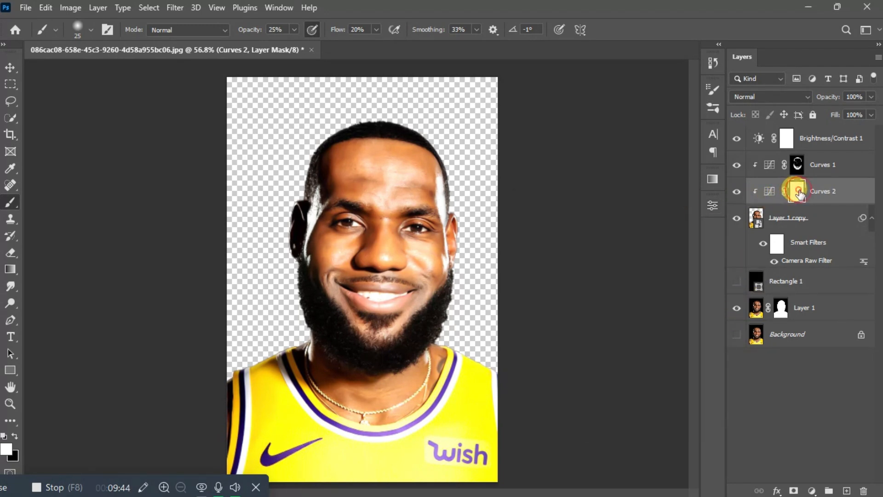
{"action": "key", "text": "ctrl+i"}
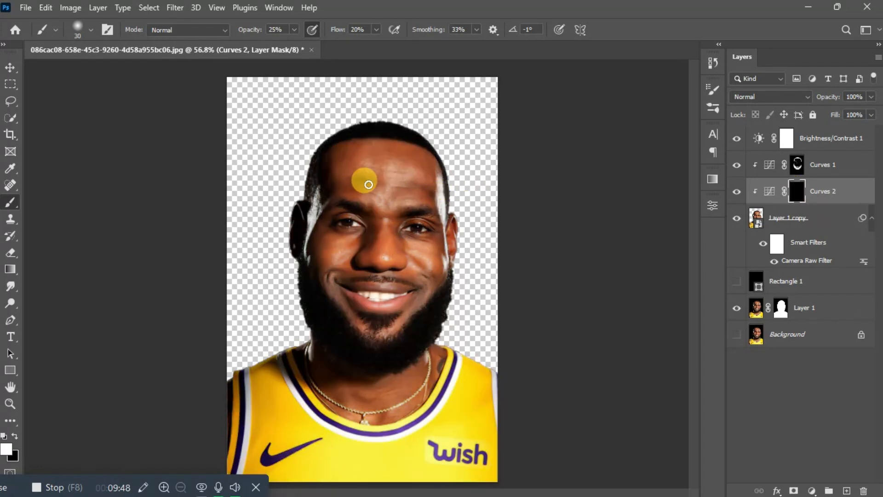
{"action": "mouse_move", "coordinate": [368, 185]}
{"action": "left_mouse_down"}
{"action": "mouse_move", "coordinate": [345, 152]}
{"action": "mouse_move", "coordinate": [346, 173]}
{"action": "mouse_move", "coordinate": [372, 172]}
{"action": "left_mouse_up"}
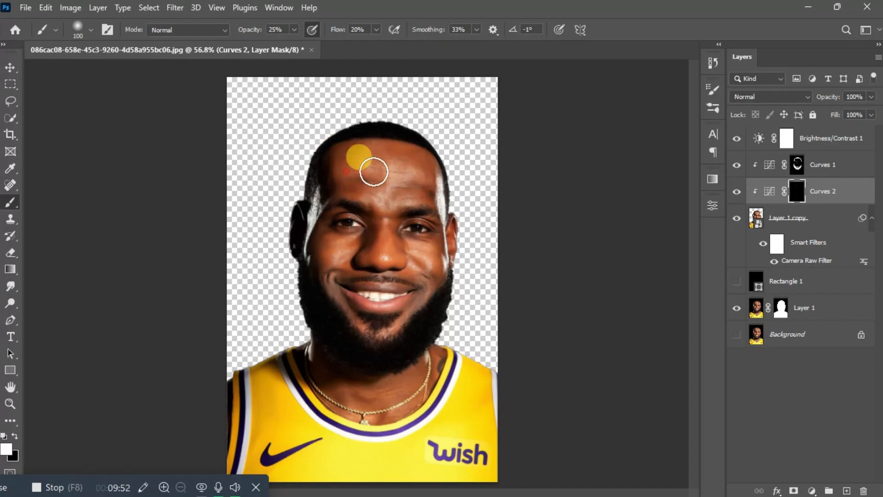
{"action": "left_click", "coordinate": [293, 30]}
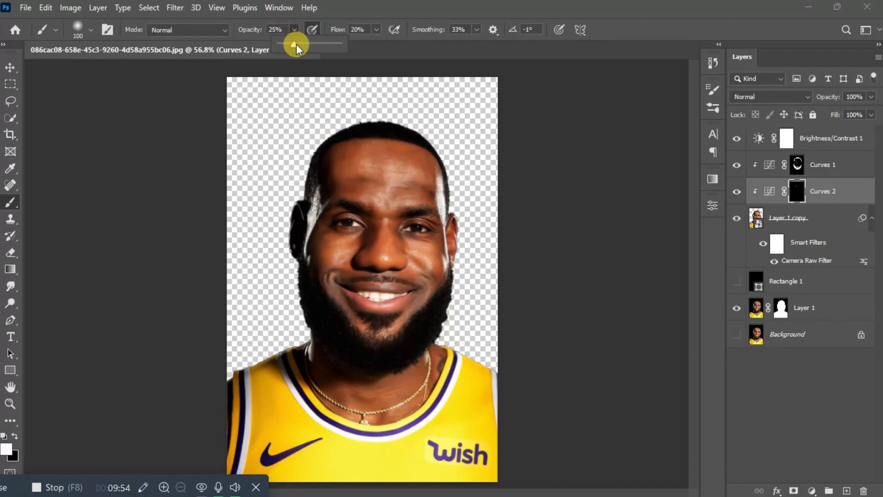
{"action": "left_click_drag", "start_coordinate": [297, 44], "coordinate": [310, 46]}
{"action": "mouse_move", "coordinate": [328, 112]}
{"action": "left_mouse_down"}
{"action": "mouse_move", "coordinate": [347, 165]}
{"action": "mouse_move", "coordinate": [358, 165]}
{"action": "mouse_move", "coordinate": [351, 150]}
{"action": "mouse_move", "coordinate": [426, 159]}
{"action": "mouse_move", "coordinate": [410, 162]}
{"action": "mouse_move", "coordinate": [432, 171]}
{"action": "mouse_move", "coordinate": [368, 173]}
{"action": "mouse_move", "coordinate": [388, 194]}
{"action": "mouse_move", "coordinate": [380, 204]}
{"action": "mouse_move", "coordinate": [384, 192]}
{"action": "mouse_move", "coordinate": [381, 198]}
{"action": "mouse_move", "coordinate": [408, 192]}
{"action": "mouse_move", "coordinate": [389, 210]}
{"action": "mouse_move", "coordinate": [415, 181]}
{"action": "mouse_move", "coordinate": [385, 213]}
{"action": "left_mouse_up"}
{"action": "mouse_move", "coordinate": [385, 252]}
{"action": "left_mouse_down"}
{"action": "mouse_move", "coordinate": [436, 252]}
{"action": "mouse_move", "coordinate": [410, 243]}
{"action": "mouse_move", "coordinate": [439, 256]}
{"action": "mouse_move", "coordinate": [423, 255]}
{"action": "mouse_move", "coordinate": [442, 270]}
{"action": "mouse_move", "coordinate": [412, 253]}
{"action": "mouse_move", "coordinate": [433, 268]}
{"action": "mouse_move", "coordinate": [436, 255]}
{"action": "mouse_move", "coordinate": [413, 255]}
{"action": "mouse_move", "coordinate": [428, 248]}
{"action": "mouse_move", "coordinate": [434, 274]}
{"action": "mouse_move", "coordinate": [344, 243]}
{"action": "mouse_move", "coordinate": [354, 252]}
{"action": "mouse_move", "coordinate": [332, 258]}
{"action": "mouse_move", "coordinate": [317, 276]}
{"action": "mouse_move", "coordinate": [344, 321]}
{"action": "mouse_move", "coordinate": [375, 337]}
{"action": "mouse_move", "coordinate": [432, 290]}
{"action": "left_mouse_up"}
Step: Compare Curves 2, add highlights to the forehead and cheek, and touch up Curves 1 over the forehead
{"action": "left_click", "coordinate": [736, 191]}
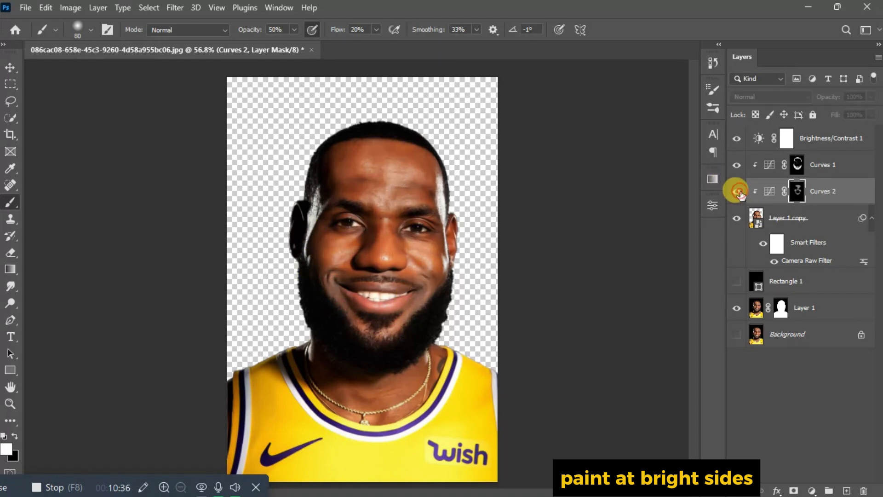
{"action": "left_click", "coordinate": [737, 191]}
{"action": "mouse_move", "coordinate": [338, 163]}
{"action": "left_mouse_down"}
{"action": "mouse_move", "coordinate": [349, 173]}
{"action": "mouse_move", "coordinate": [342, 188]}
{"action": "mouse_move", "coordinate": [390, 195]}
{"action": "mouse_move", "coordinate": [376, 195]}
{"action": "mouse_move", "coordinate": [436, 184]}
{"action": "mouse_move", "coordinate": [449, 256]}
{"action": "mouse_move", "coordinate": [311, 250]}
{"action": "left_mouse_up"}
{"action": "left_click", "coordinate": [797, 164]}
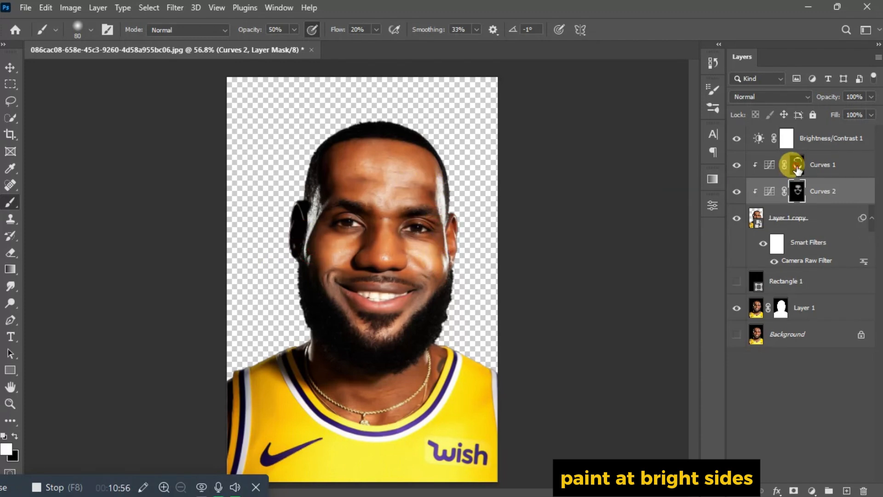
{"action": "mouse_move", "coordinate": [337, 203]}
{"action": "left_mouse_down"}
{"action": "mouse_move", "coordinate": [296, 236]}
{"action": "mouse_move", "coordinate": [436, 201]}
{"action": "mouse_move", "coordinate": [345, 173]}
{"action": "mouse_move", "coordinate": [366, 155]}
{"action": "left_mouse_up"}
{"action": "left_click", "coordinate": [796, 191]}
Step: With a size 60 brush, paint the neck on Curves 2 and the left neck on Curves 1
{"action": "key", "text": "backslash"}
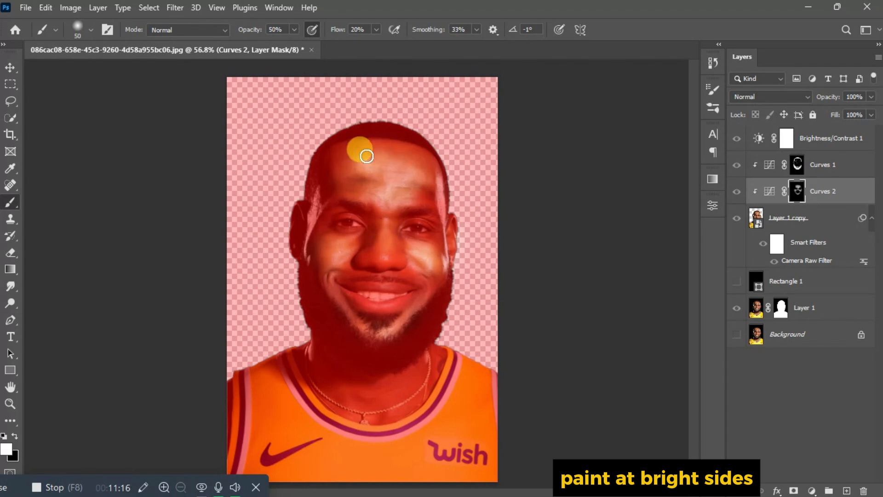
{"action": "key", "text": "backslash"}
{"action": "key", "text": "bracketright"}
{"action": "mouse_move", "coordinate": [437, 352]}
{"action": "left_mouse_down"}
{"action": "mouse_move", "coordinate": [456, 376]}
{"action": "mouse_move", "coordinate": [363, 419]}
{"action": "mouse_move", "coordinate": [447, 364]}
{"action": "mouse_move", "coordinate": [339, 391]}
{"action": "mouse_move", "coordinate": [392, 398]}
{"action": "left_mouse_up"}
{"action": "left_click", "coordinate": [797, 165]}
{"action": "mouse_move", "coordinate": [373, 351]}
{"action": "left_mouse_down"}
{"action": "mouse_move", "coordinate": [310, 380]}
{"action": "mouse_move", "coordinate": [371, 366]}
{"action": "left_mouse_up"}
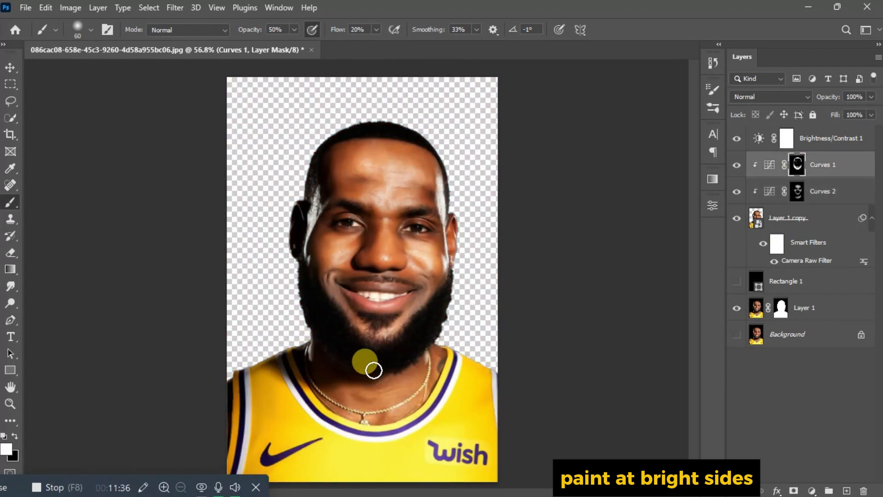
{"action": "left_click", "coordinate": [852, 140]}
{"action": "left_click", "coordinate": [848, 196]}
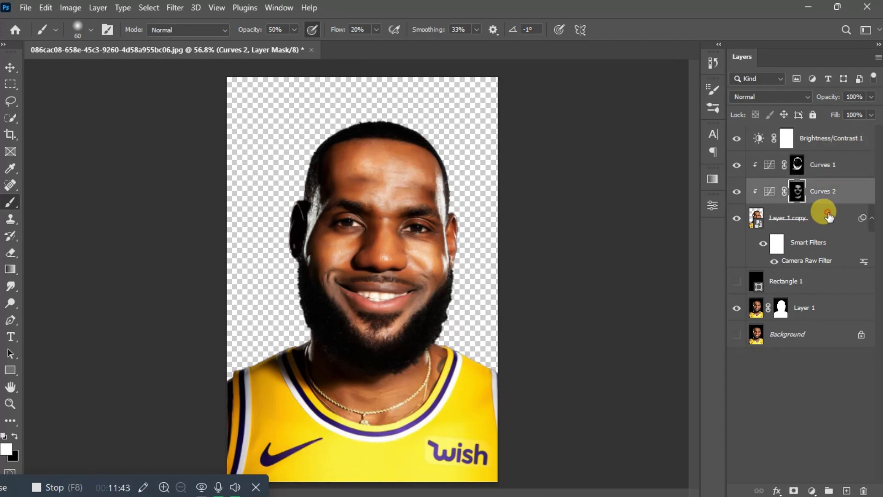
Step: Add a Vibrance adjustment above Layer 1 copy with Vibrance +100 and Saturation +14
{"action": "left_click", "coordinate": [828, 216]}
{"action": "left_click", "coordinate": [812, 490]}
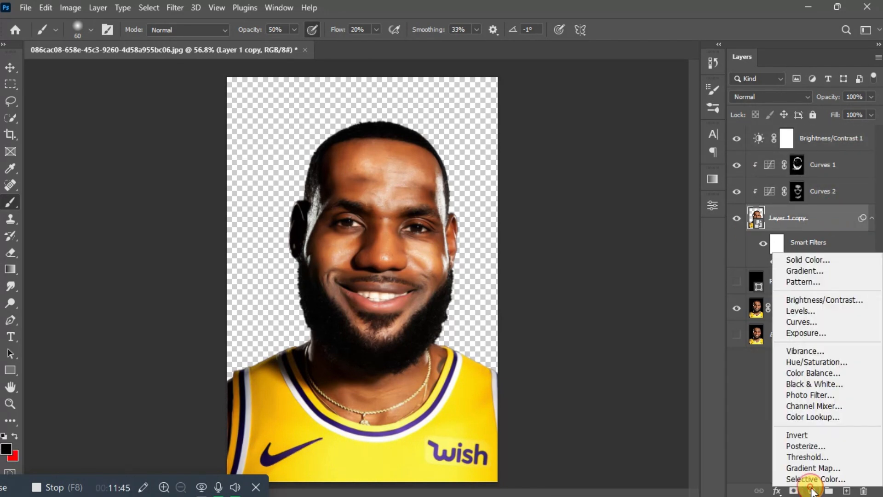
{"action": "left_click", "coordinate": [805, 353]}
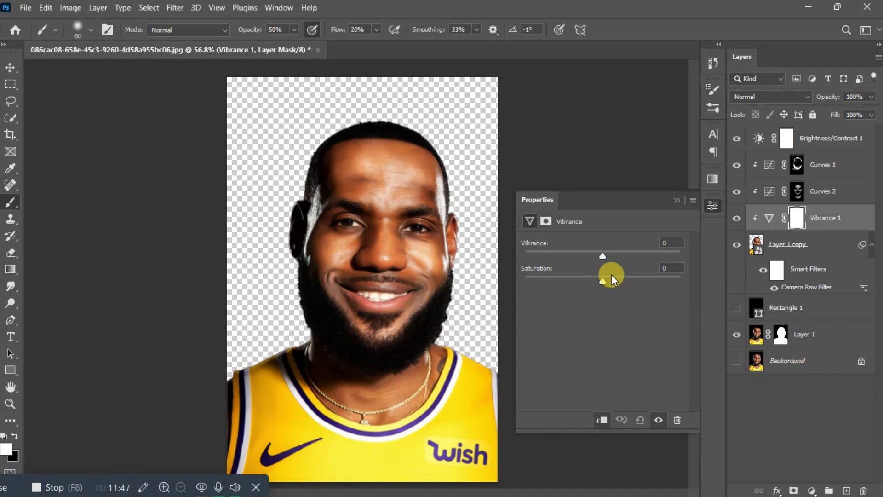
{"action": "left_click_drag", "start_coordinate": [603, 256], "coordinate": [680, 256]}
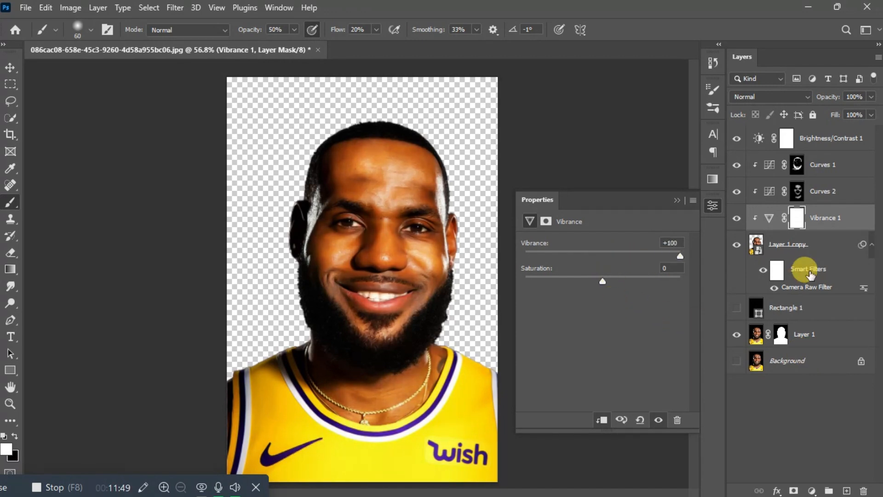
{"action": "left_click", "coordinate": [677, 202]}
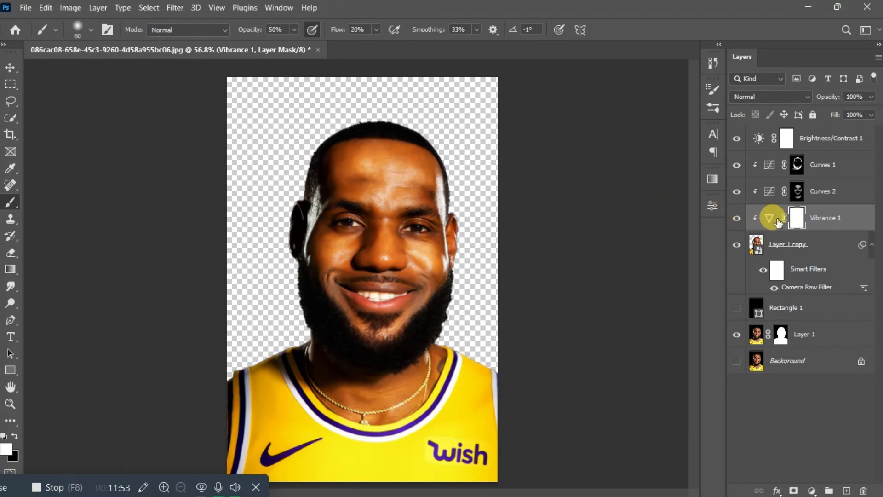
{"action": "double_click", "coordinate": [768, 221]}
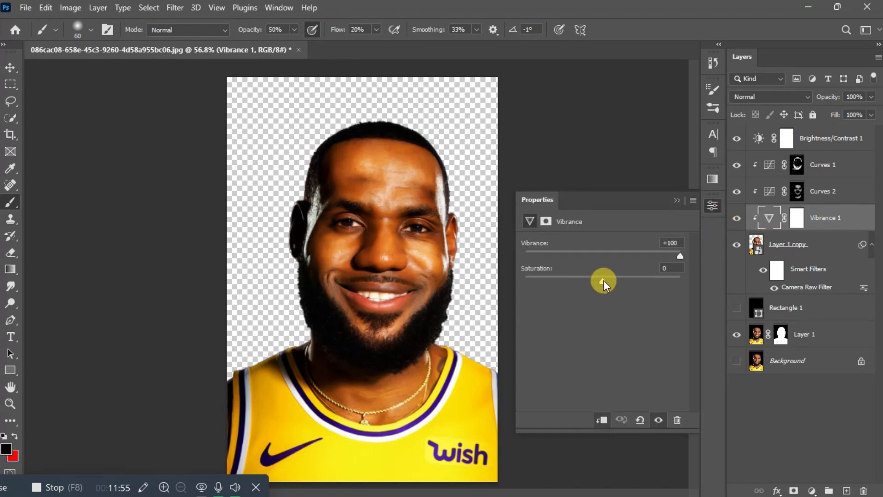
{"action": "left_click_drag", "start_coordinate": [603, 280], "coordinate": [613, 281]}
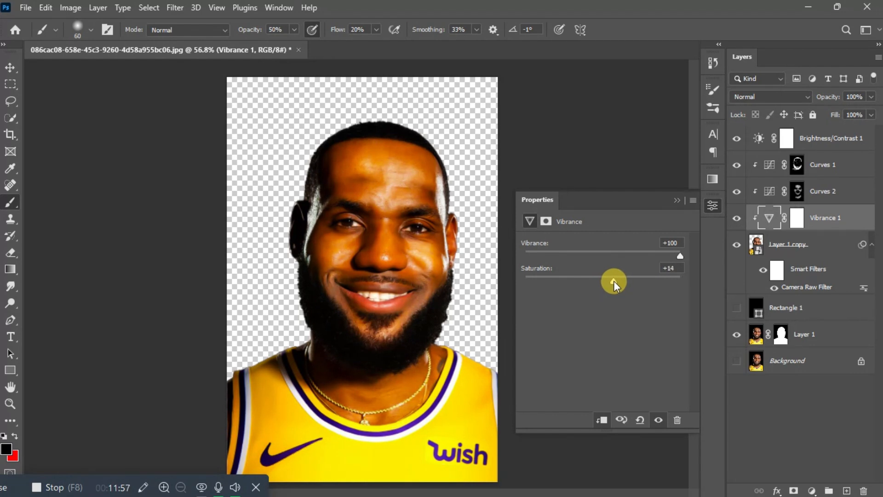
{"action": "left_click", "coordinate": [678, 200]}
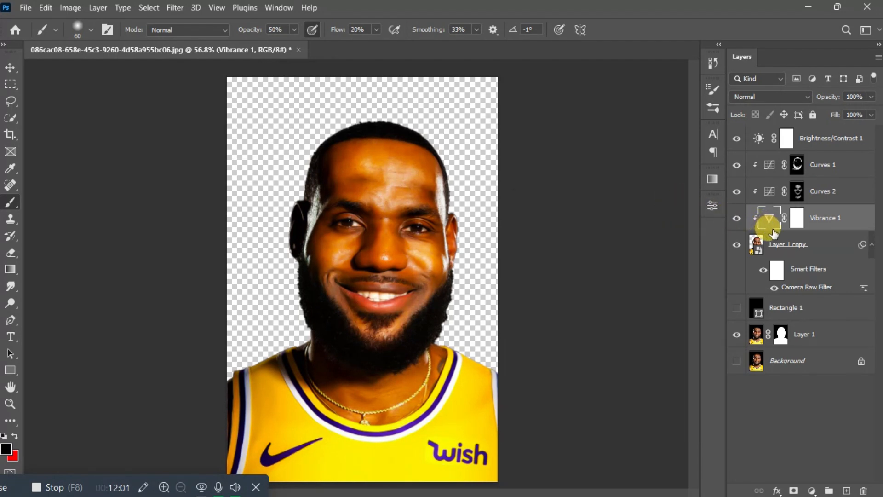
Step: Clip Vibrance 1 to Layer 1 copy and target its layer mask
{"action": "left_click", "coordinate": [772, 225], "text": "alt"}
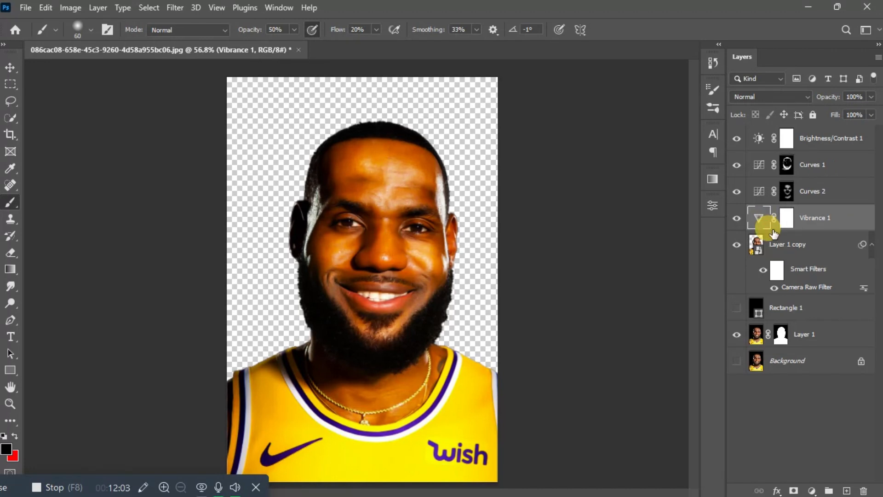
{"action": "left_click", "coordinate": [772, 229], "text": "alt"}
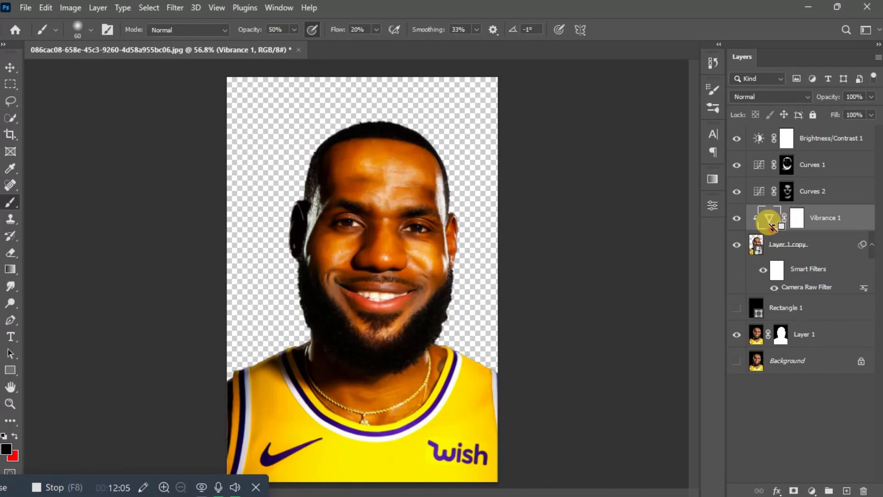
{"action": "left_click", "coordinate": [772, 229], "text": "alt"}
{"action": "left_click", "coordinate": [773, 229], "text": "alt"}
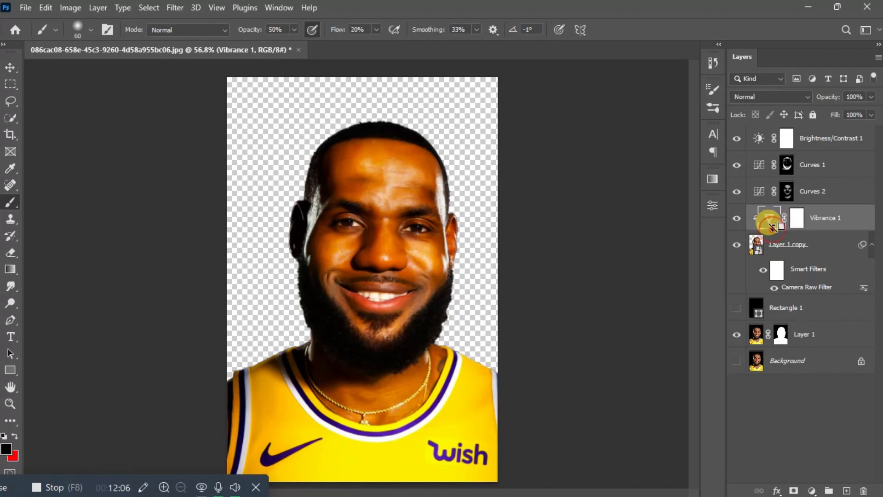
{"action": "left_click", "coordinate": [795, 224]}
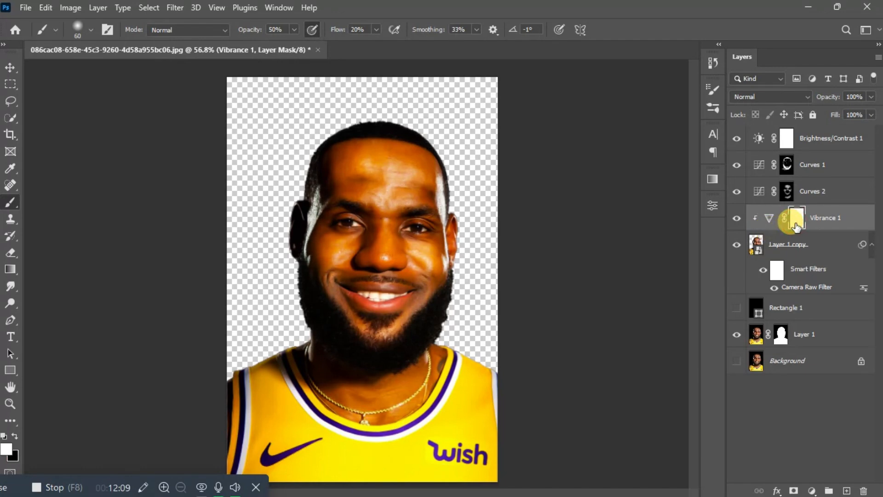
Step: Invert the Vibrance 1 mask and paint vibrance back onto the lower lip and lip corner with a size 30 brush
{"action": "key", "text": "ctrl+i"}
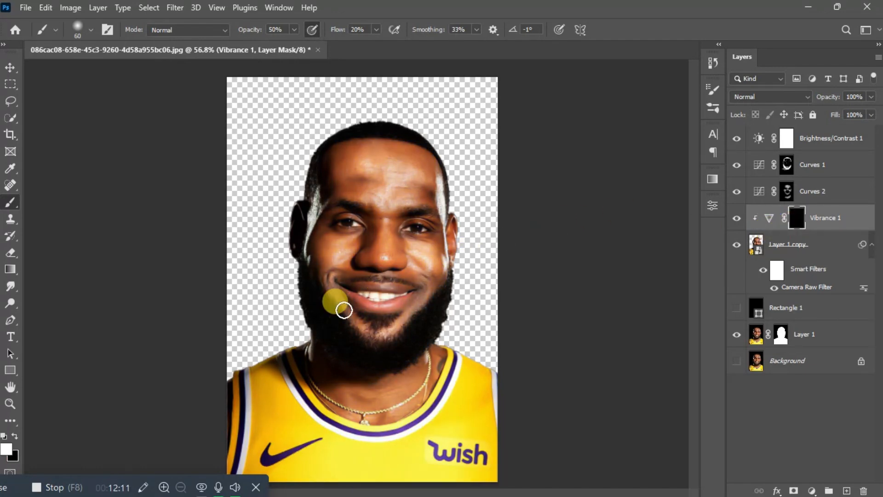
{"action": "scroll", "coordinate": [343, 310], "scroll_direction": "up", "scroll_amount": 4}
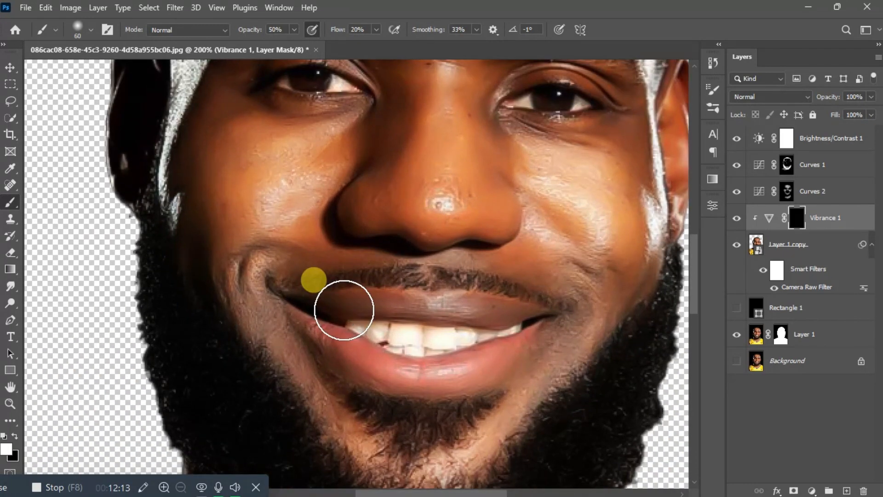
{"action": "left_click_drag", "start_coordinate": [343, 310], "coordinate": [357, 342]}
{"action": "key", "text": "bracketleft"}
{"action": "key", "text": "bracketleft"}
{"action": "key", "text": "bracketleft"}
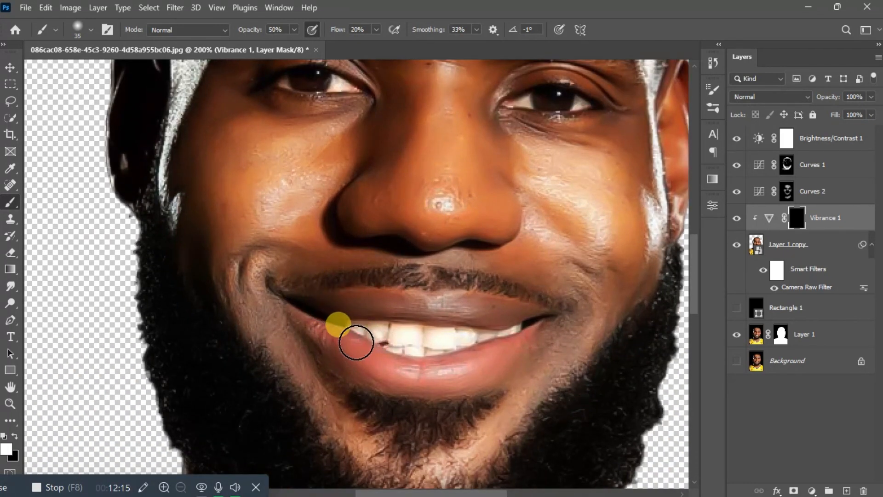
{"action": "mouse_move", "coordinate": [346, 339]}
{"action": "left_mouse_down"}
{"action": "mouse_move", "coordinate": [309, 325]}
{"action": "mouse_move", "coordinate": [394, 368]}
{"action": "mouse_move", "coordinate": [331, 341]}
{"action": "mouse_move", "coordinate": [463, 374]}
{"action": "mouse_move", "coordinate": [362, 364]}
{"action": "mouse_move", "coordinate": [518, 363]}
{"action": "mouse_move", "coordinate": [525, 355]}
{"action": "mouse_move", "coordinate": [414, 371]}
{"action": "left_mouse_up"}
Step: At 100% brush opacity, paint the full lips into the Vibrance 1 mask using the red overlay
{"action": "key", "text": "backslash"}
{"action": "left_click", "coordinate": [295, 30]}
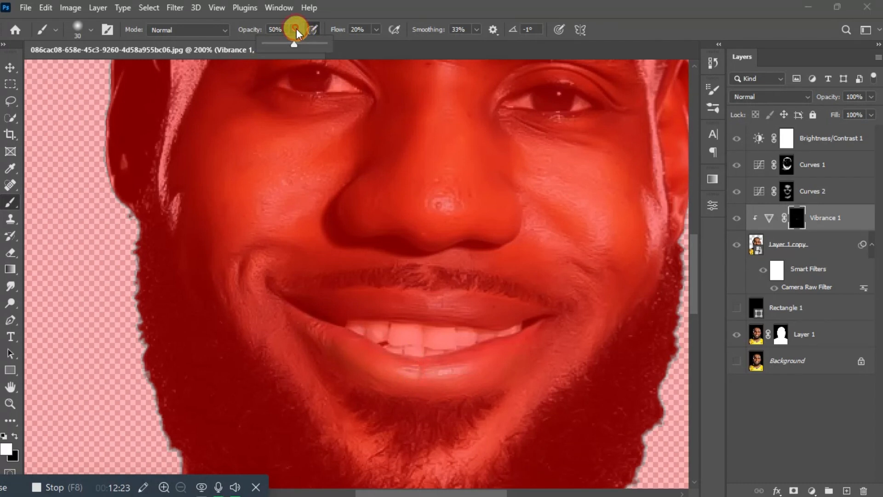
{"action": "left_click_drag", "start_coordinate": [295, 44], "coordinate": [328, 43]}
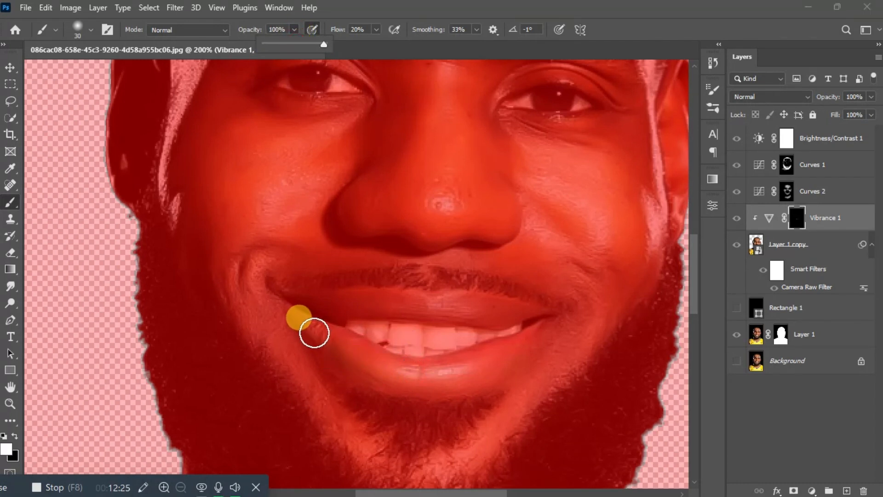
{"action": "mouse_move", "coordinate": [313, 331]}
{"action": "left_mouse_down"}
{"action": "mouse_move", "coordinate": [433, 379]}
{"action": "mouse_move", "coordinate": [465, 373]}
{"action": "mouse_move", "coordinate": [406, 373]}
{"action": "mouse_move", "coordinate": [451, 374]}
{"action": "mouse_move", "coordinate": [522, 348]}
{"action": "mouse_move", "coordinate": [394, 379]}
{"action": "mouse_move", "coordinate": [310, 331]}
{"action": "mouse_move", "coordinate": [355, 359]}
{"action": "mouse_move", "coordinate": [425, 378]}
{"action": "mouse_move", "coordinate": [501, 358]}
{"action": "mouse_move", "coordinate": [542, 334]}
{"action": "mouse_move", "coordinate": [320, 307]}
{"action": "mouse_move", "coordinate": [432, 301]}
{"action": "mouse_move", "coordinate": [544, 318]}
{"action": "mouse_move", "coordinate": [443, 304]}
{"action": "mouse_move", "coordinate": [499, 313]}
{"action": "mouse_move", "coordinate": [358, 300]}
{"action": "mouse_move", "coordinate": [285, 305]}
{"action": "mouse_move", "coordinate": [351, 347]}
{"action": "mouse_move", "coordinate": [406, 366]}
{"action": "mouse_move", "coordinate": [485, 372]}
{"action": "mouse_move", "coordinate": [537, 333]}
{"action": "left_mouse_up"}
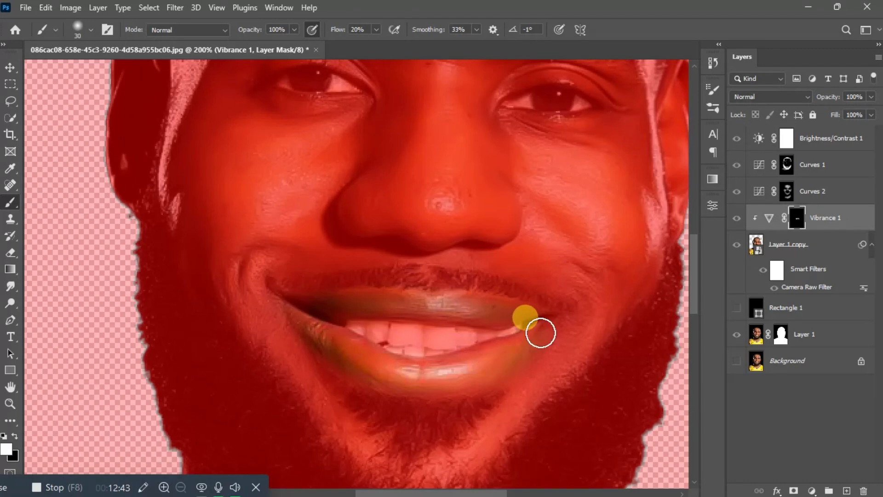
{"action": "key", "text": "backslash"}
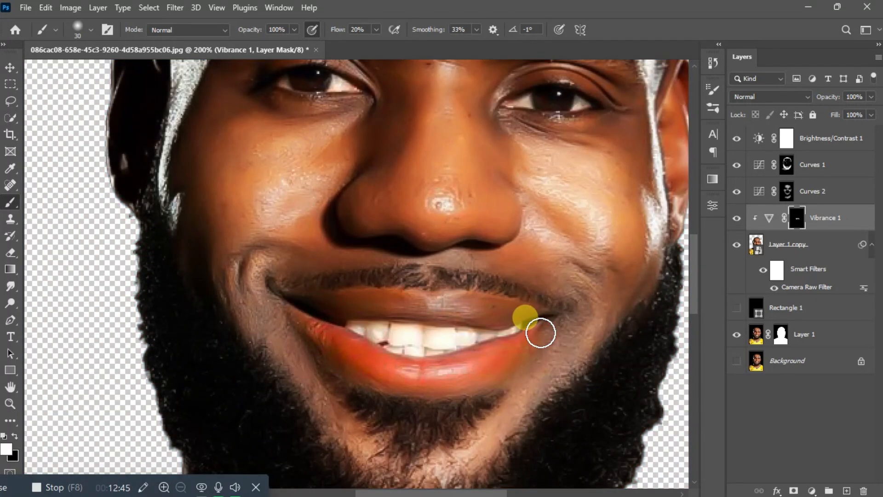
{"action": "key", "text": "ctrl+0"}
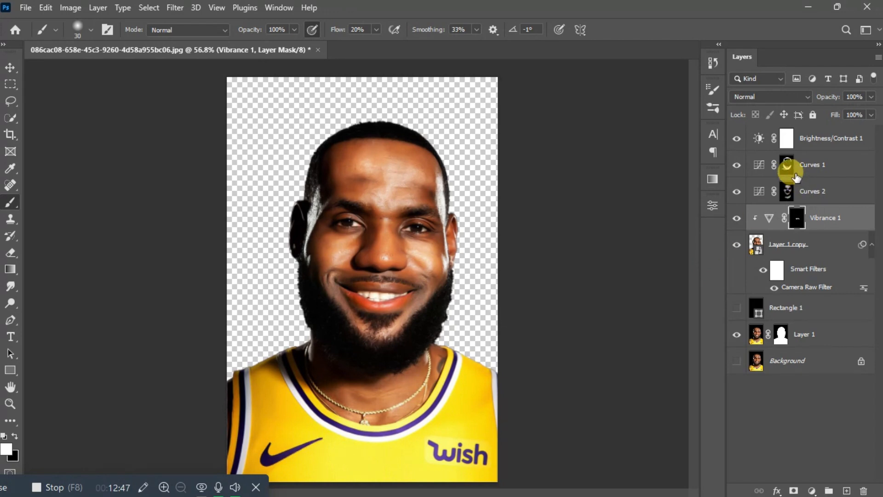
Step: Set the Vibrance 1 layer opacity to 77% and shrink the brush size
{"action": "left_click", "coordinate": [871, 97]}
{"action": "left_click_drag", "start_coordinate": [867, 109], "coordinate": [848, 109]}
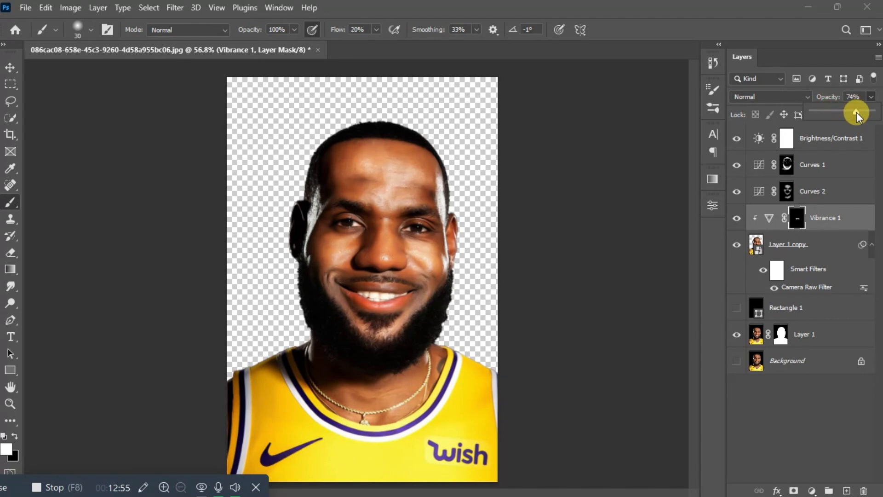
{"action": "left_click_drag", "start_coordinate": [857, 115], "coordinate": [858, 112]}
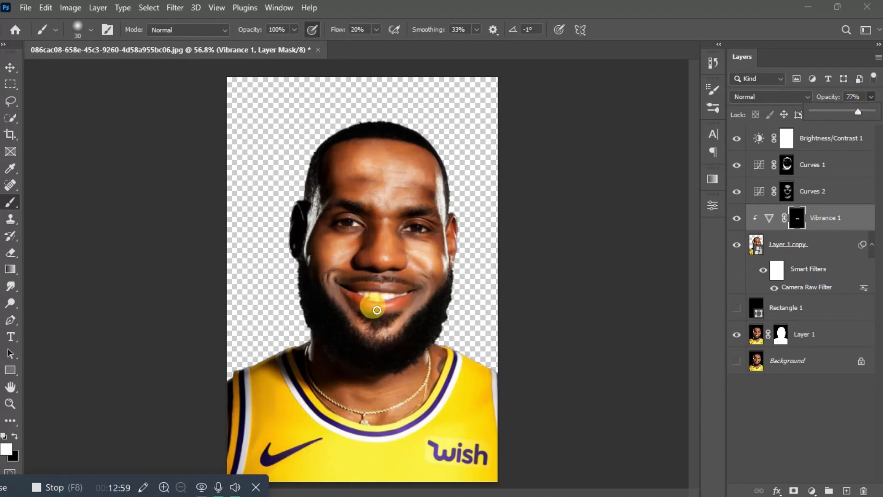
{"action": "scroll", "coordinate": [376, 314], "scroll_direction": "up", "scroll_amount": 2}
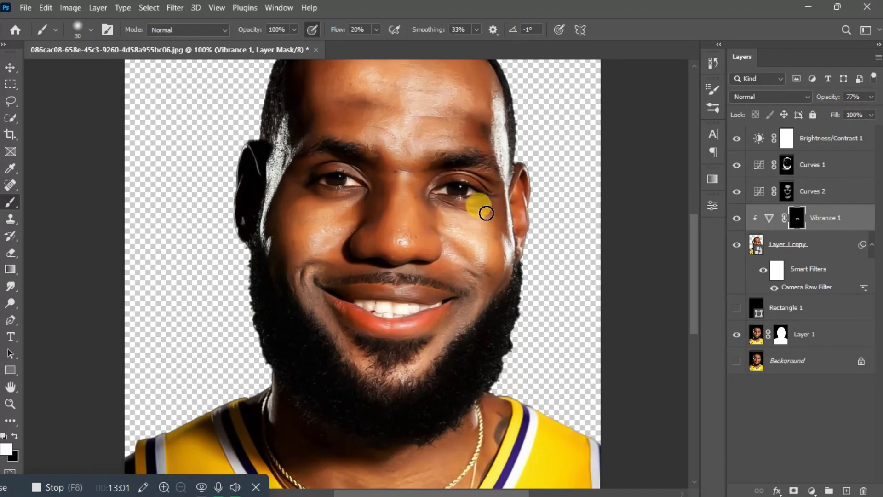
{"action": "scroll", "coordinate": [437, 192], "scroll_direction": "up", "scroll_amount": 2}
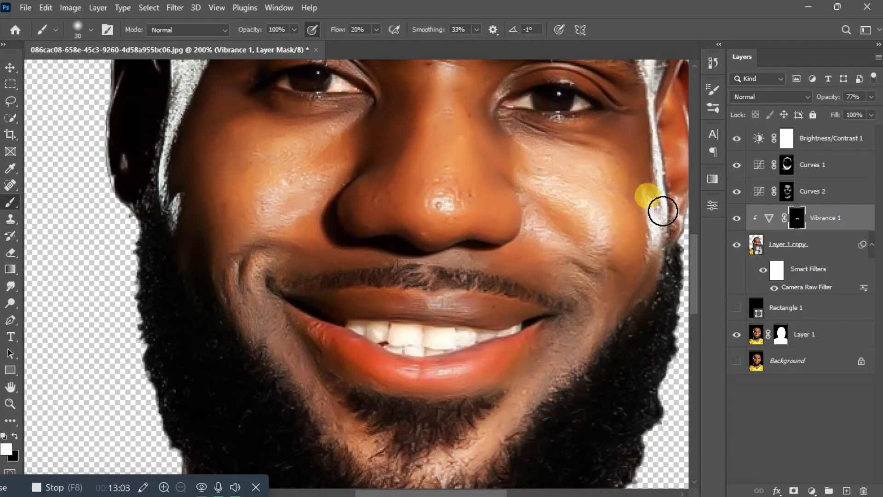
{"action": "key", "text": "bracketleft"}
{"action": "key", "text": "bracketleft"}
{"action": "key", "text": "bracketleft"}
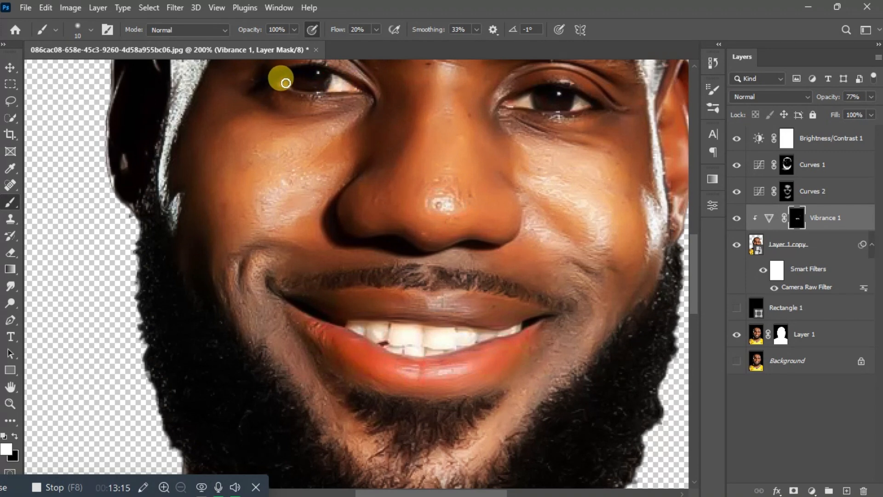
{"action": "key", "text": "ctrl+0"}
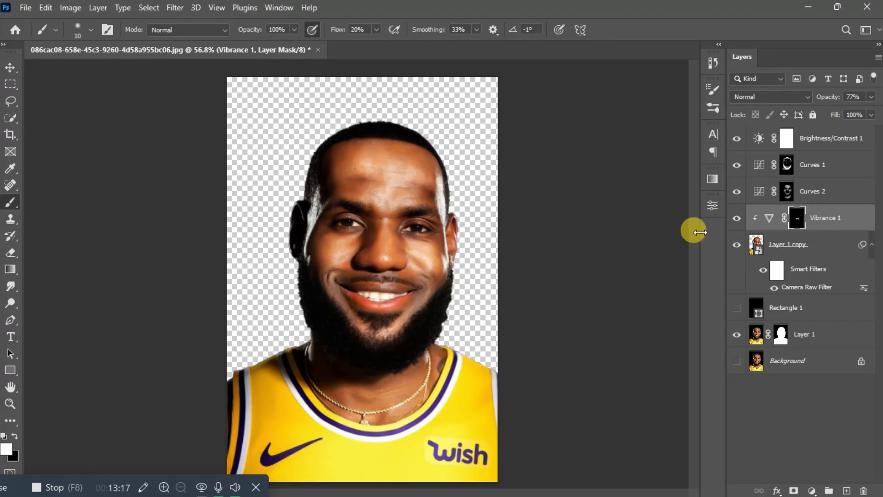
Step: Group Brightness/Contrast 1 through Layer 1 copy into Group 1
{"action": "left_click", "coordinate": [818, 246]}
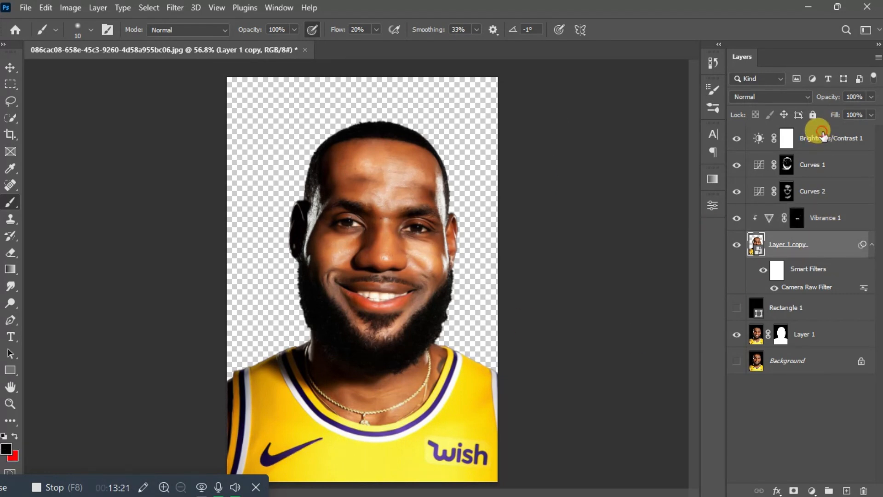
{"action": "left_click", "coordinate": [823, 134]}
{"action": "left_click", "coordinate": [810, 246], "text": "shift"}
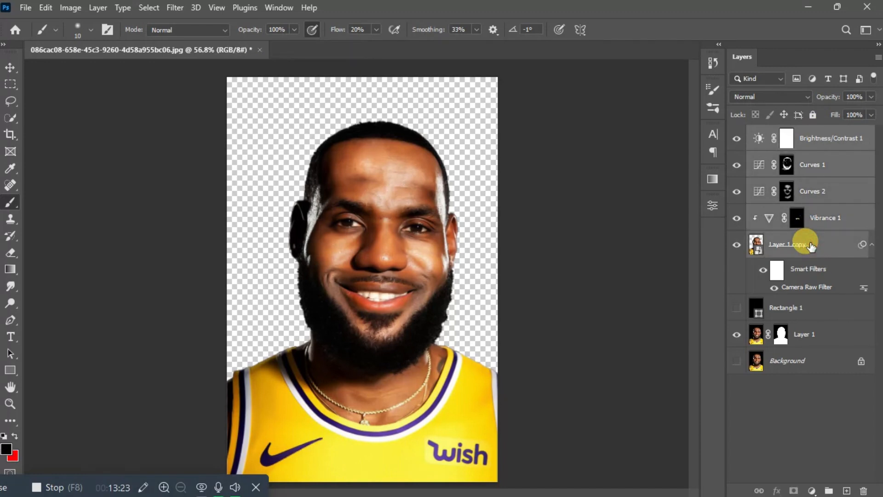
{"action": "right_click", "coordinate": [810, 247]}
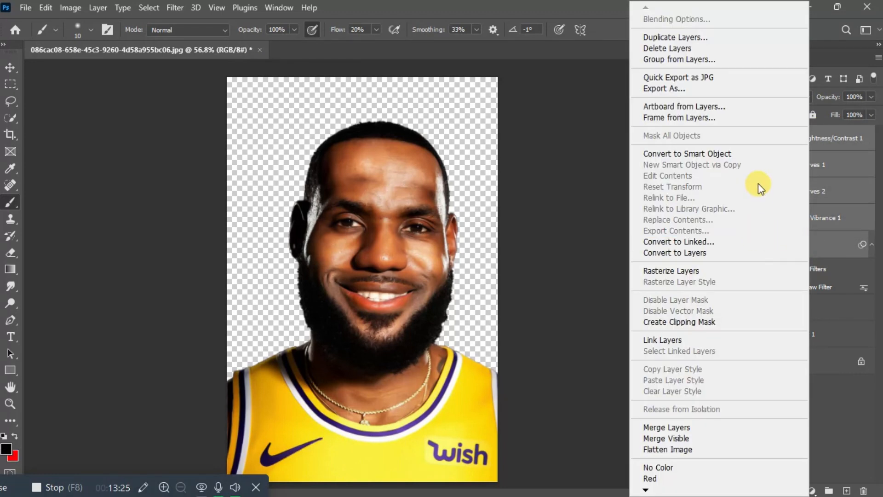
{"action": "left_click", "coordinate": [739, 156]}
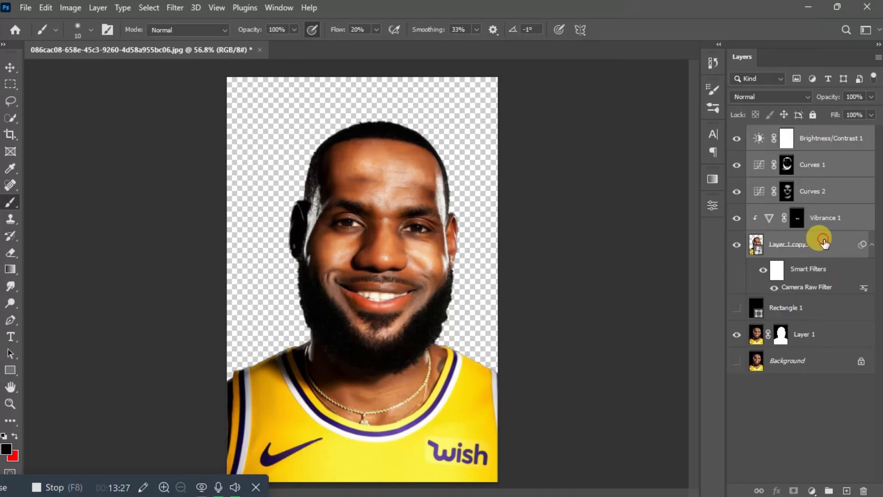
{"action": "key", "text": "ctrl+g"}
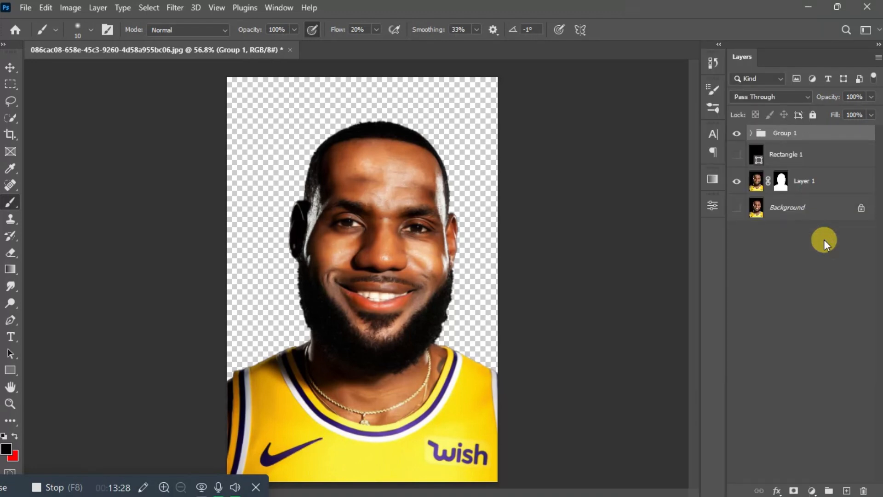
Step: Duplicate Group 1 and convert Group 1 copy into a Smart Object
{"action": "right_click", "coordinate": [801, 132]}
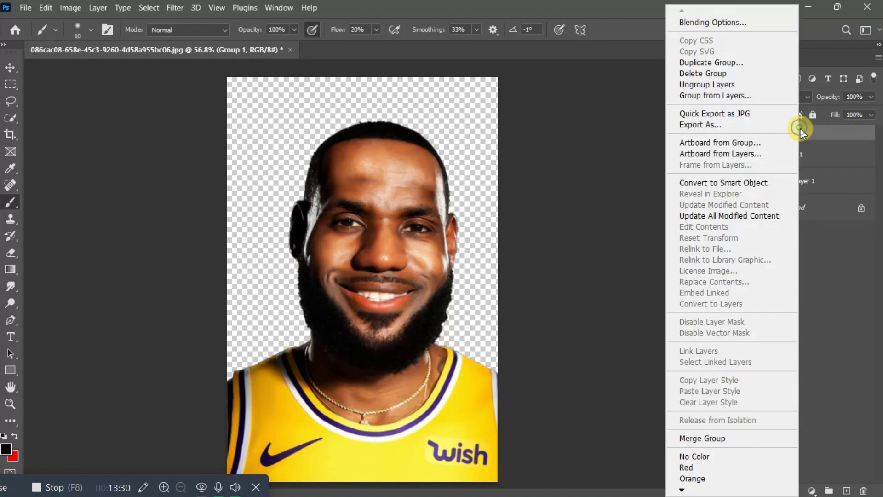
{"action": "left_click", "coordinate": [751, 183]}
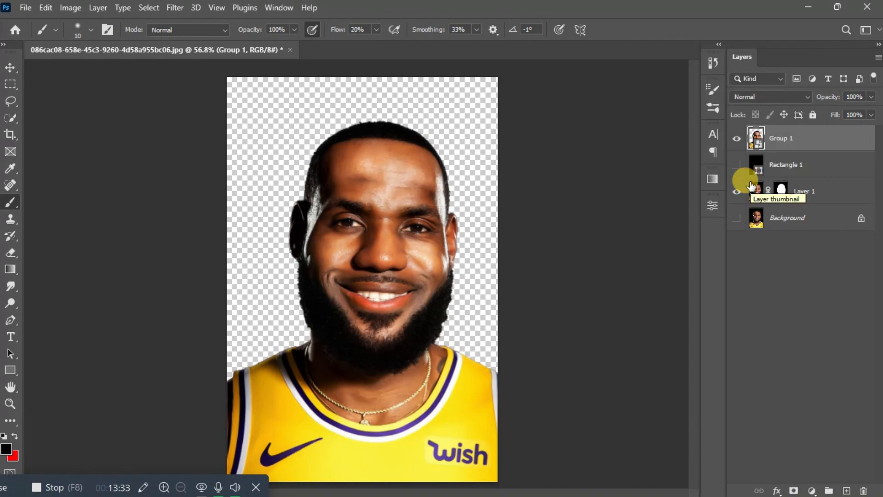
{"action": "key", "text": "ctrl+z"}
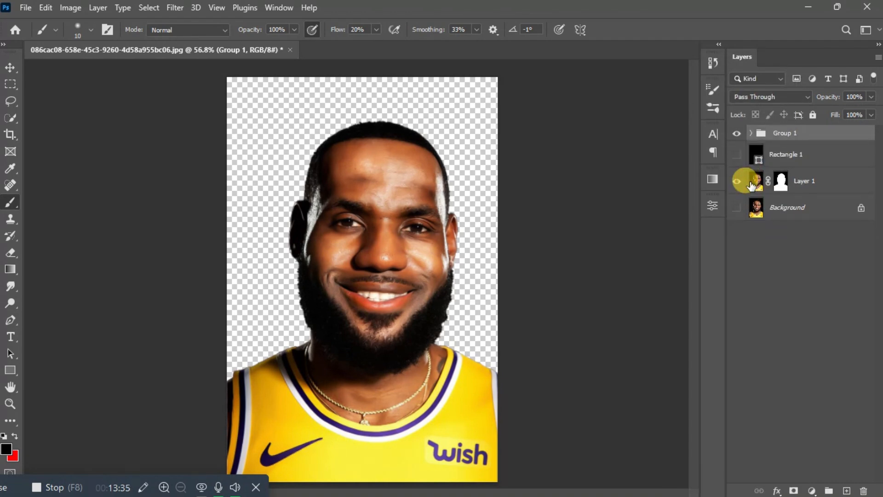
{"action": "key", "text": "ctrl+j"}
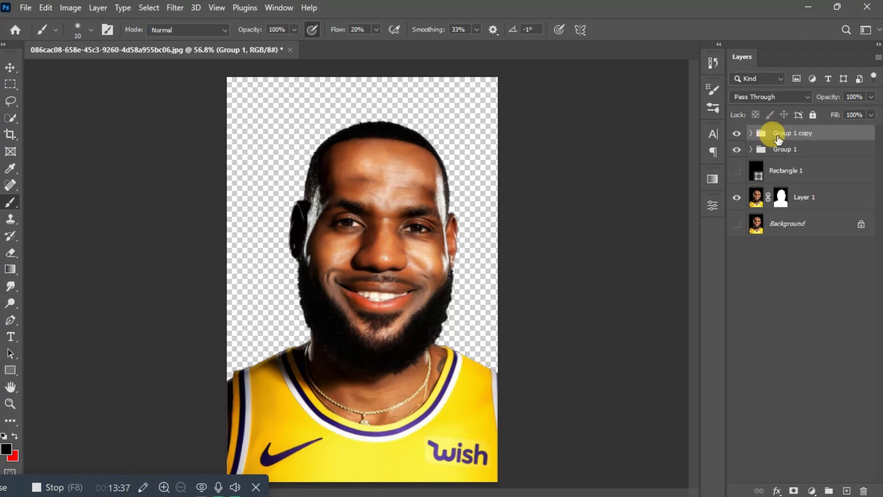
{"action": "left_click", "coordinate": [778, 139]}
{"action": "right_click", "coordinate": [785, 134]}
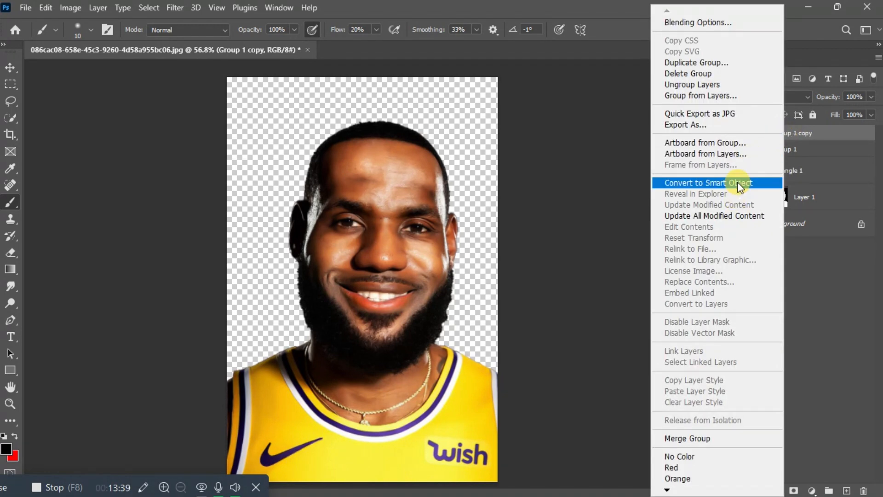
{"action": "left_click", "coordinate": [737, 180]}
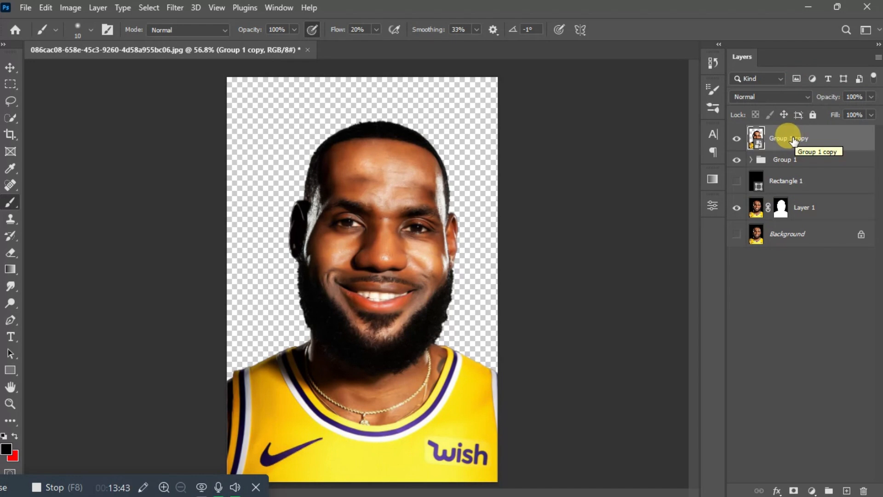
Step: Open the Camera Raw Filter on Group 1 copy in Before/After view with Basic expanded
{"action": "left_click", "coordinate": [172, 8]}
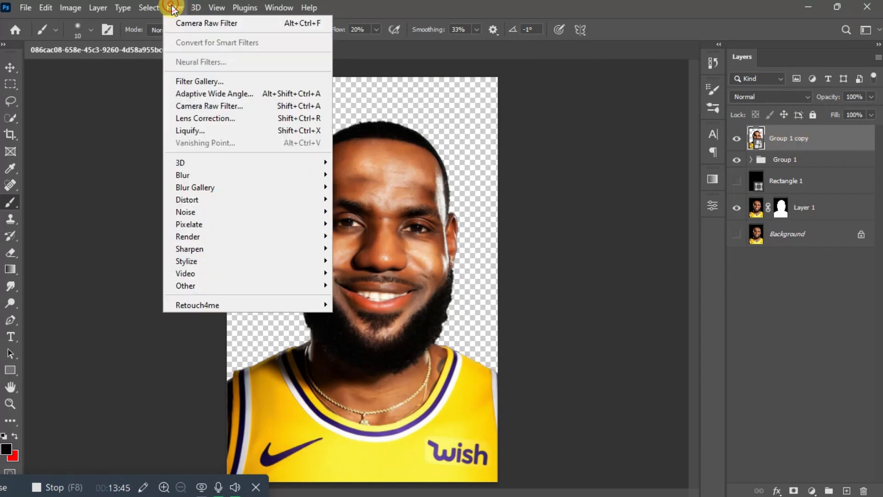
{"action": "left_click", "coordinate": [233, 106]}
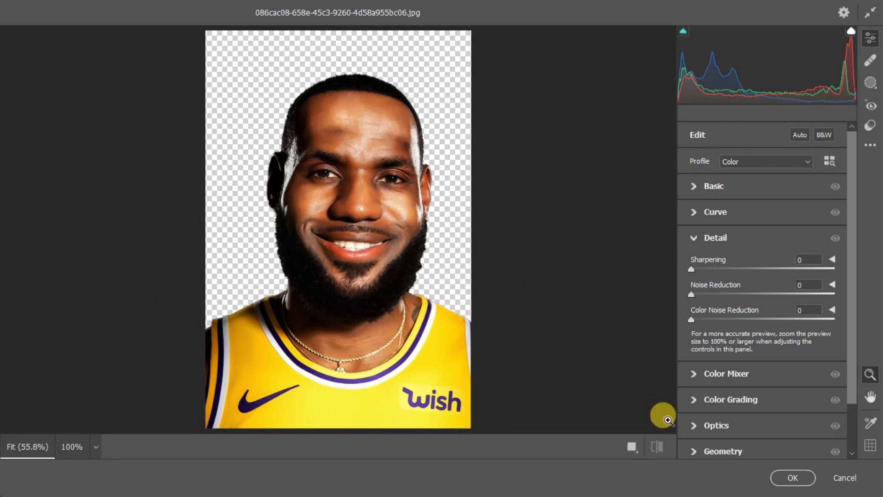
{"action": "left_click", "coordinate": [631, 445]}
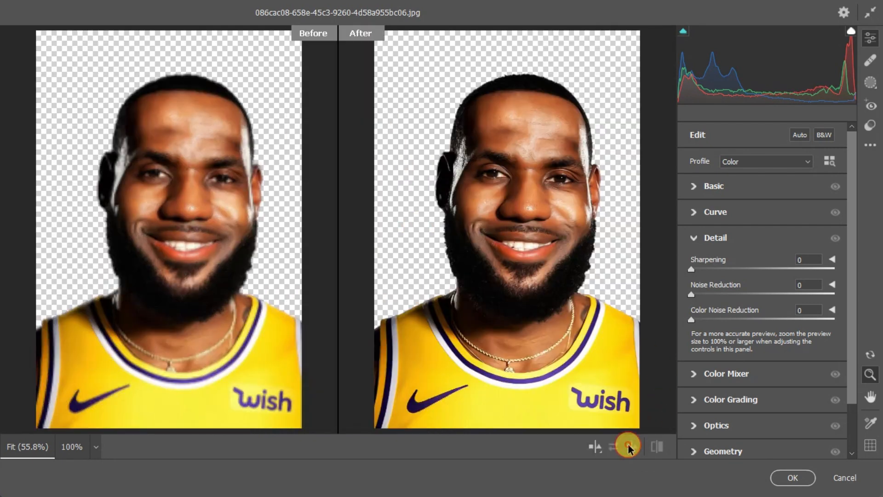
{"action": "left_click", "coordinate": [699, 185]}
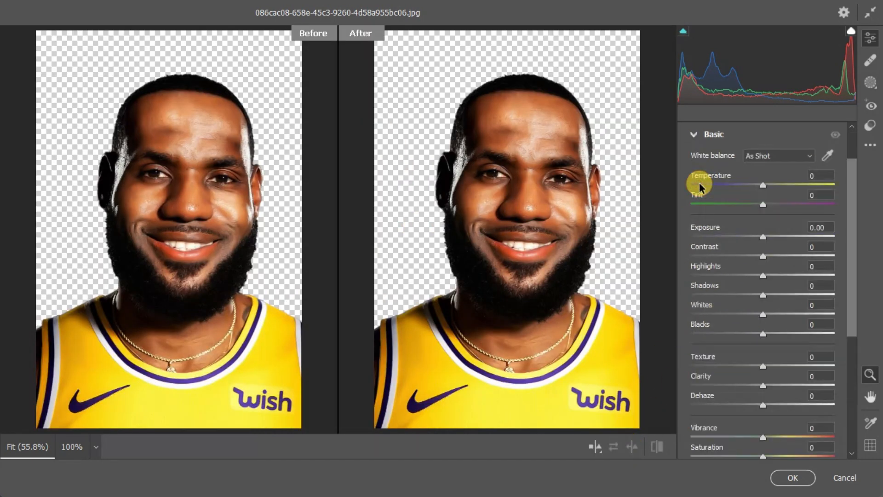
Step: Set Exposure to +0.40 and raise the Highlights slider
{"action": "left_click_drag", "start_coordinate": [764, 239], "coordinate": [768, 258]}
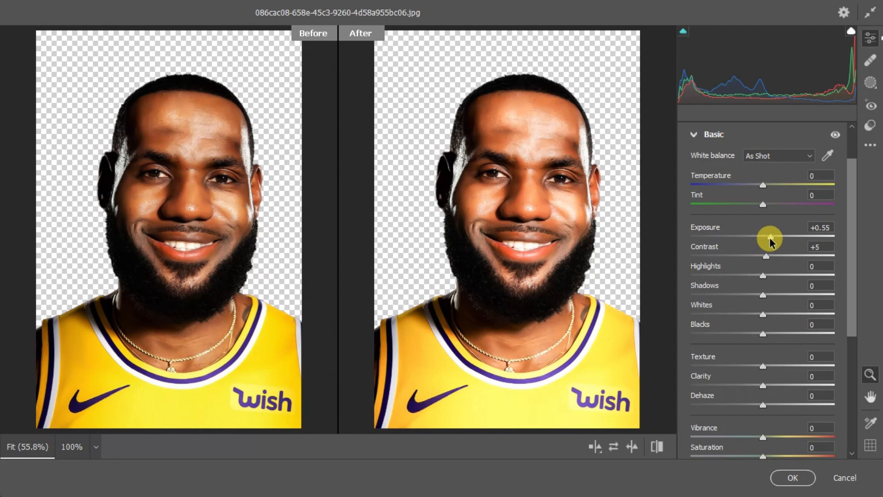
{"action": "left_click_drag", "start_coordinate": [769, 236], "coordinate": [768, 236]}
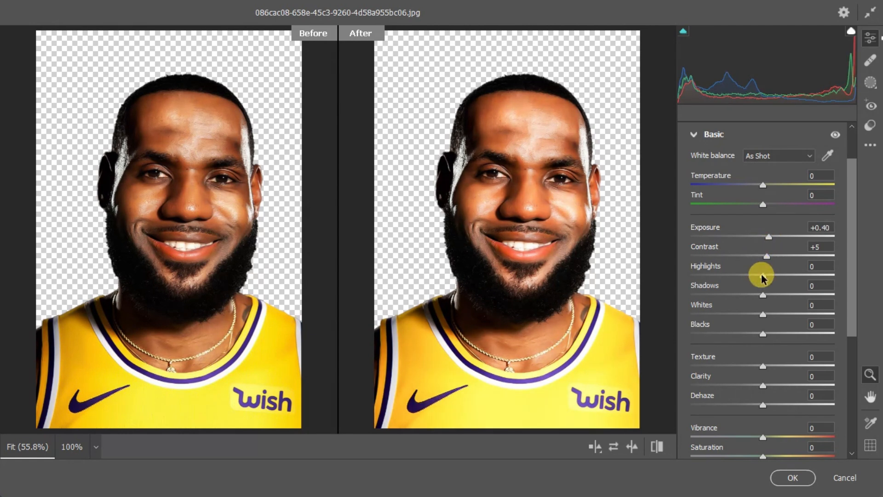
{"action": "left_click_drag", "start_coordinate": [763, 275], "coordinate": [751, 338]}
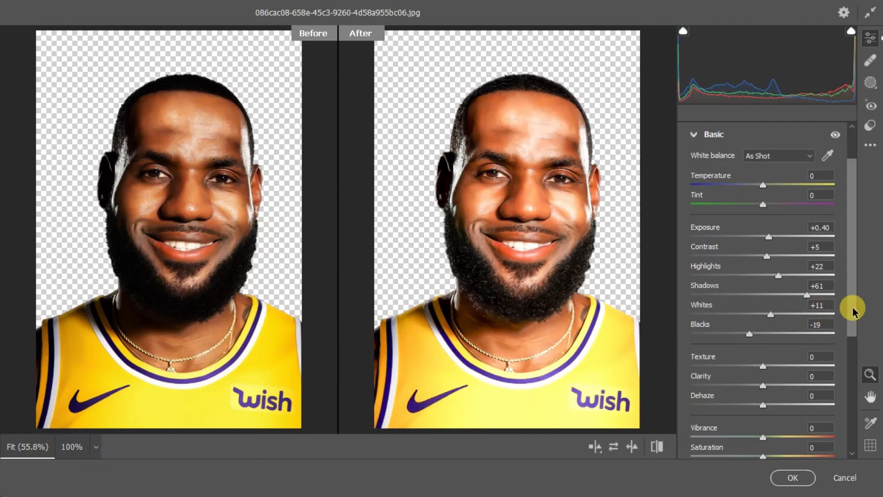
Step: Expand the Curve section and raise the parametric Highlights to +24
{"action": "left_click_drag", "start_coordinate": [852, 306], "coordinate": [852, 343]}
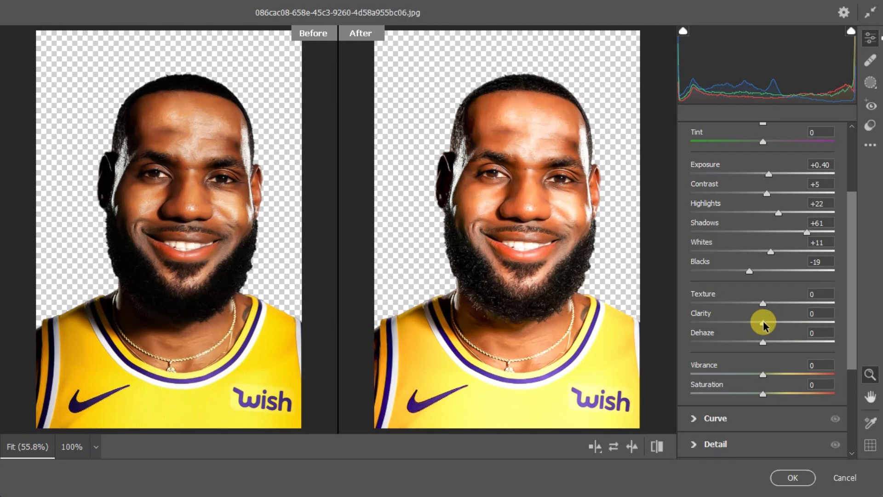
{"action": "left_click_drag", "start_coordinate": [763, 322], "coordinate": [753, 304]}
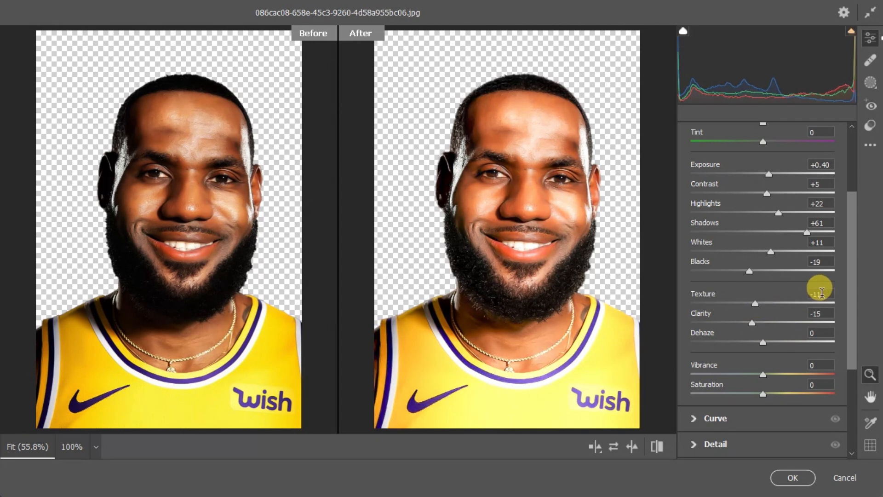
{"action": "left_click_drag", "start_coordinate": [851, 315], "coordinate": [842, 366]}
{"action": "left_click", "coordinate": [733, 318]}
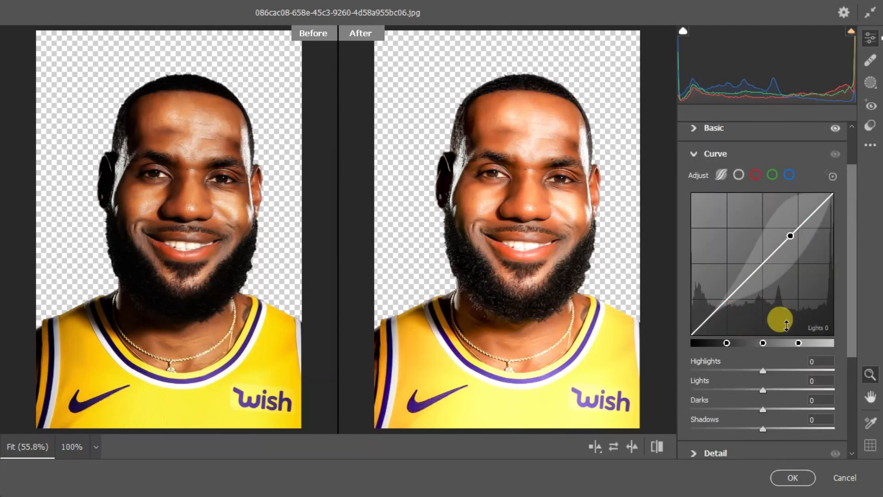
{"action": "left_click_drag", "start_coordinate": [759, 370], "coordinate": [771, 389]}
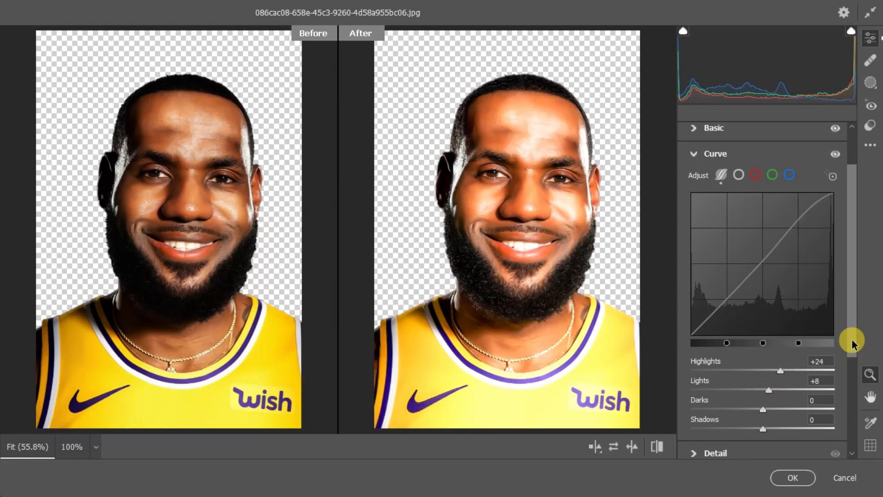
Step: Set curve Lights to -18 and adjust Darks and Shadows toward +19 and +33
{"action": "left_click_drag", "start_coordinate": [851, 339], "coordinate": [851, 367]}
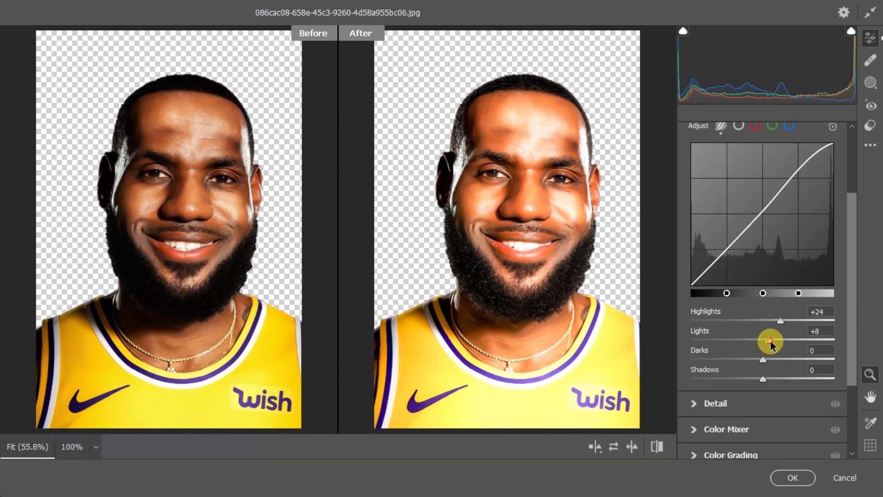
{"action": "left_click_drag", "start_coordinate": [771, 343], "coordinate": [788, 378]}
{"action": "left_click", "coordinate": [764, 379]}
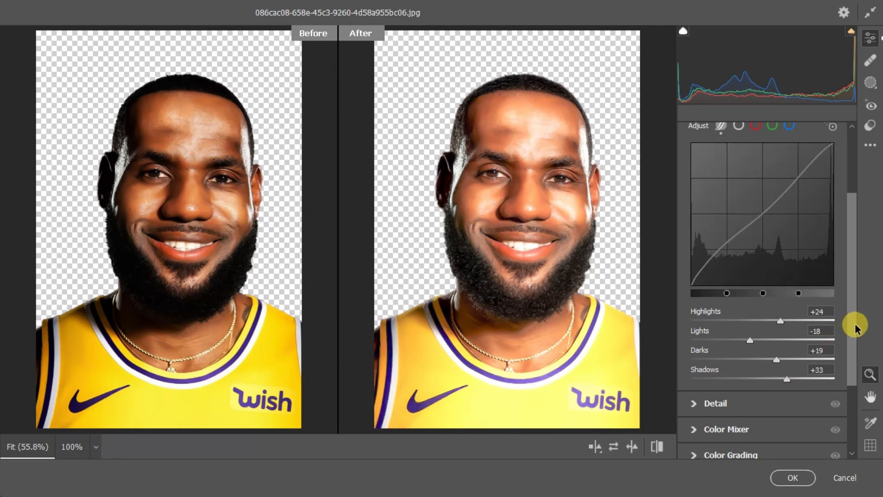
{"action": "left_click_drag", "start_coordinate": [854, 324], "coordinate": [850, 354]}
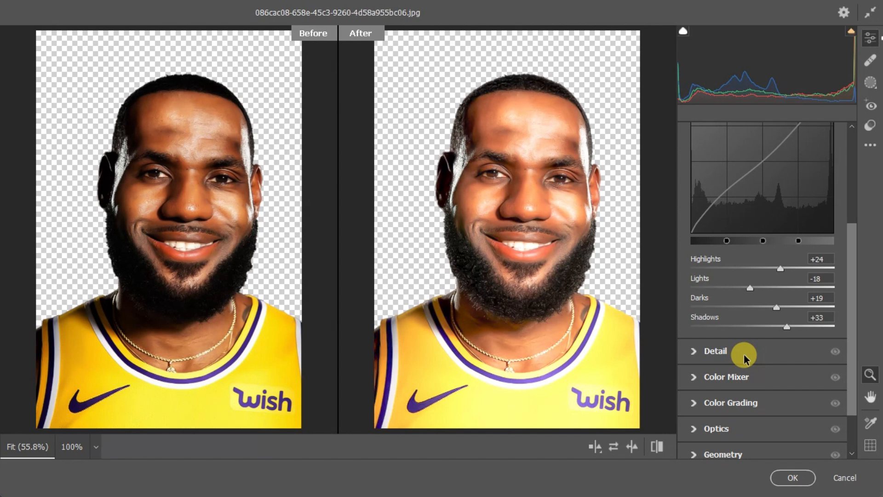
Step: In the Detail panel, set Color Noise Reduction 23, Noise Reduction 12 and Sharpening 10
{"action": "left_click", "coordinate": [710, 353]}
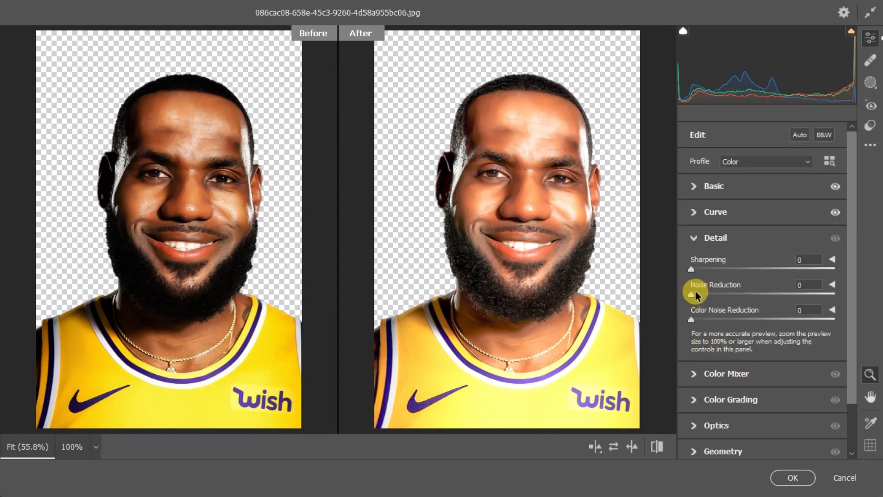
{"action": "left_click_drag", "start_coordinate": [691, 319], "coordinate": [722, 325]}
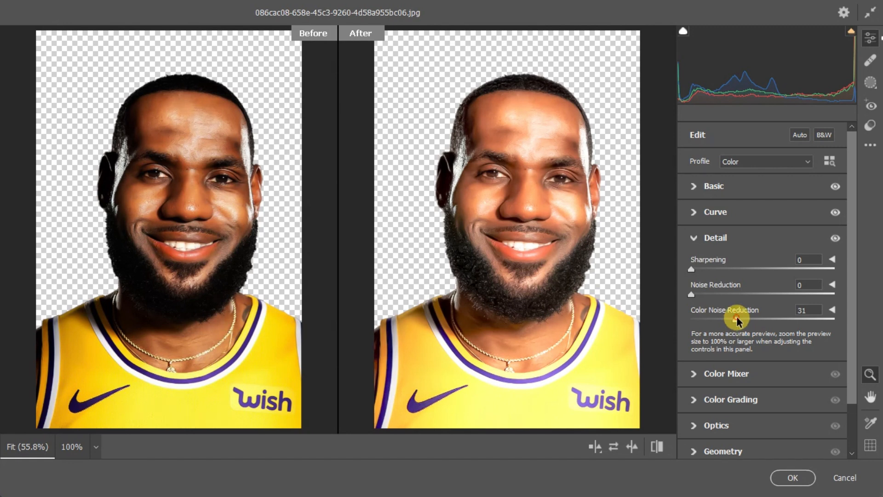
{"action": "left_click_drag", "start_coordinate": [736, 318], "coordinate": [724, 319]}
{"action": "left_click_drag", "start_coordinate": [694, 293], "coordinate": [708, 268]}
{"action": "left_click_drag", "start_coordinate": [848, 283], "coordinate": [847, 327]}
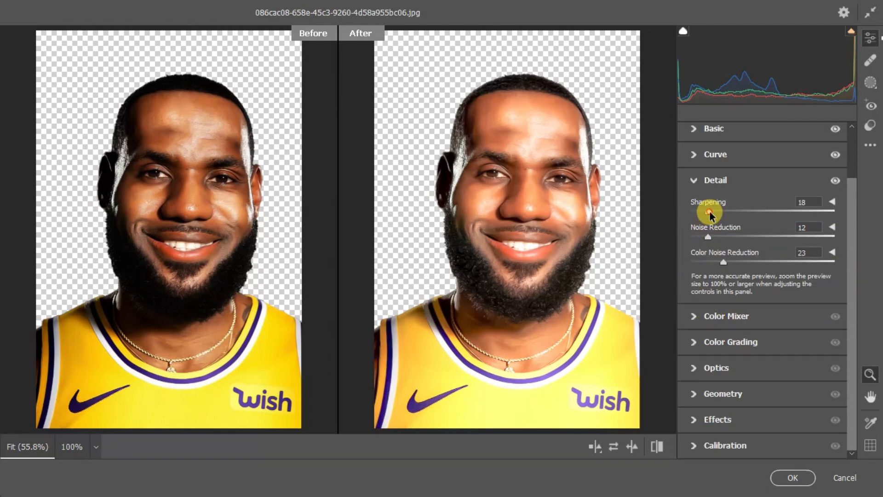
{"action": "left_click_drag", "start_coordinate": [709, 210], "coordinate": [700, 212]}
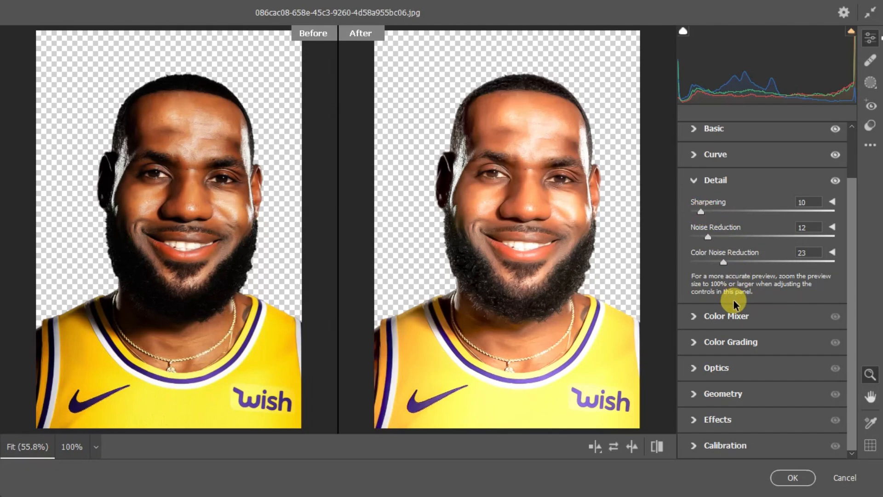
Step: In Color Mixer, set luminance Reds +18, Oranges +15, Yellows -21 and saturation Reds/Oranges +12
{"action": "left_click", "coordinate": [706, 313]}
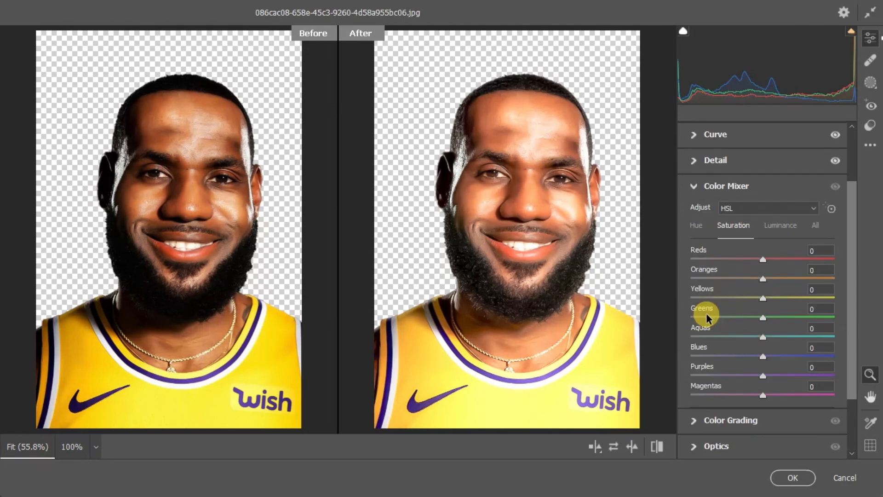
{"action": "left_click", "coordinate": [777, 225]}
{"action": "left_click_drag", "start_coordinate": [762, 260], "coordinate": [749, 299]}
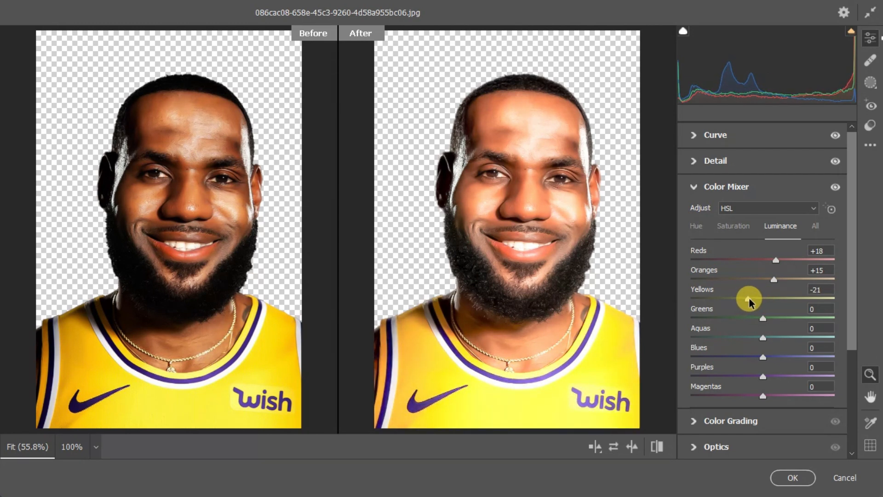
{"action": "left_click", "coordinate": [735, 226]}
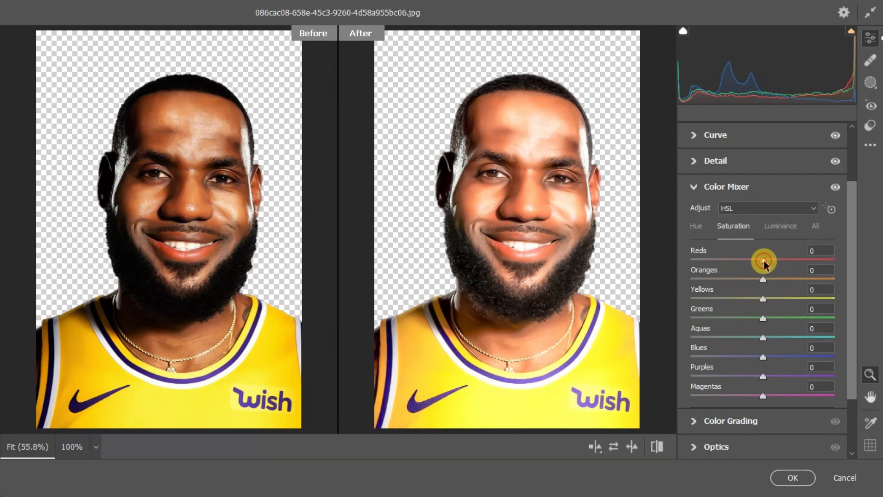
{"action": "left_click_drag", "start_coordinate": [763, 260], "coordinate": [766, 297]}
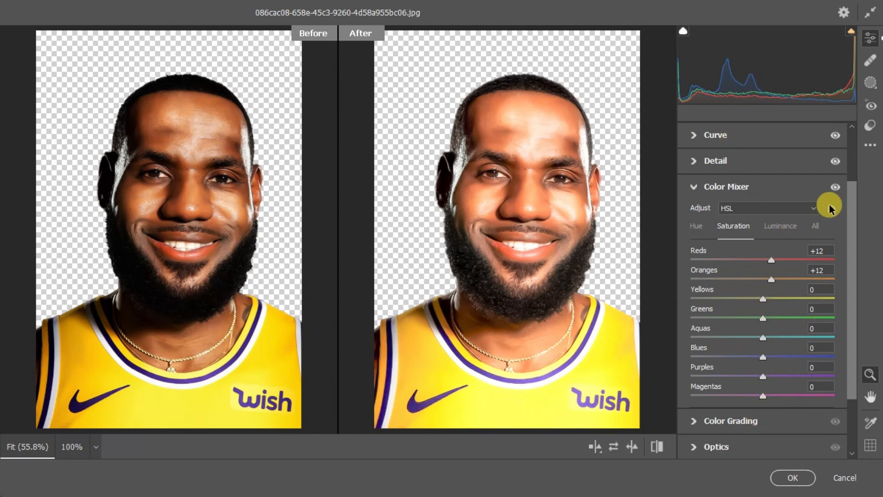
Step: Set Basic Exposure to -0.20 and Highlights to +14, then apply the Camera Raw filter
{"action": "left_click_drag", "start_coordinate": [851, 265], "coordinate": [843, 196]}
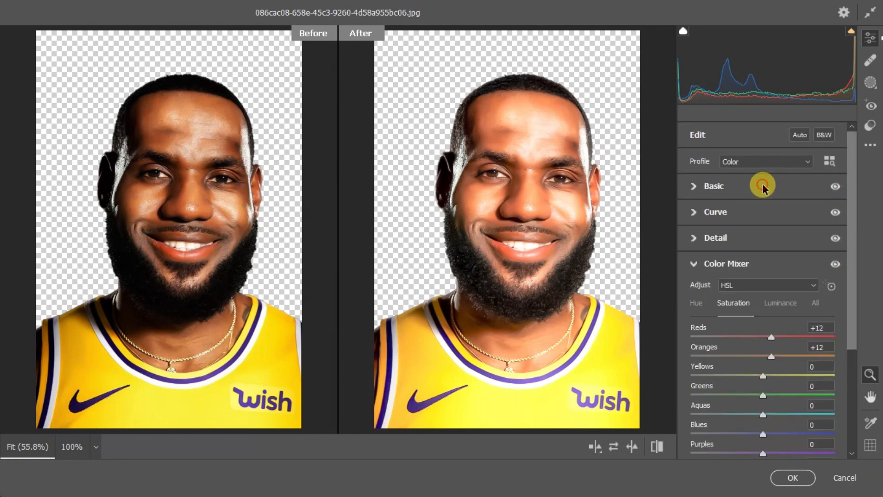
{"action": "left_click", "coordinate": [765, 184]}
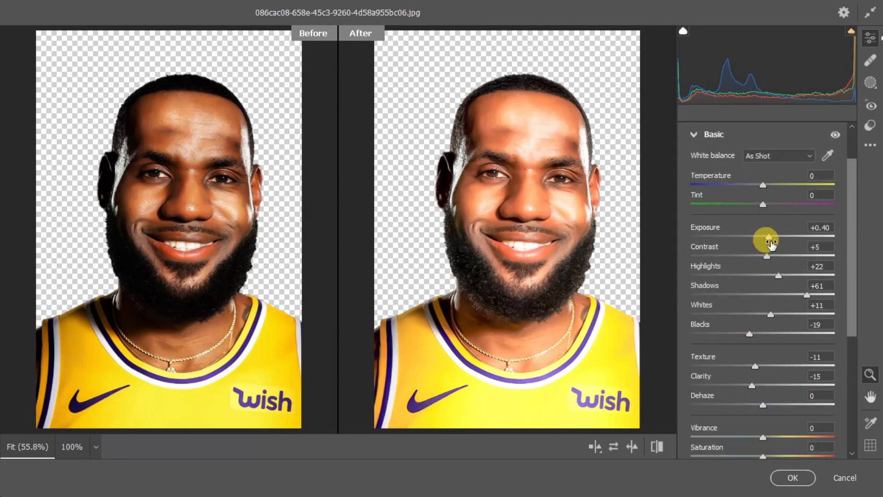
{"action": "left_click_drag", "start_coordinate": [768, 237], "coordinate": [761, 238]}
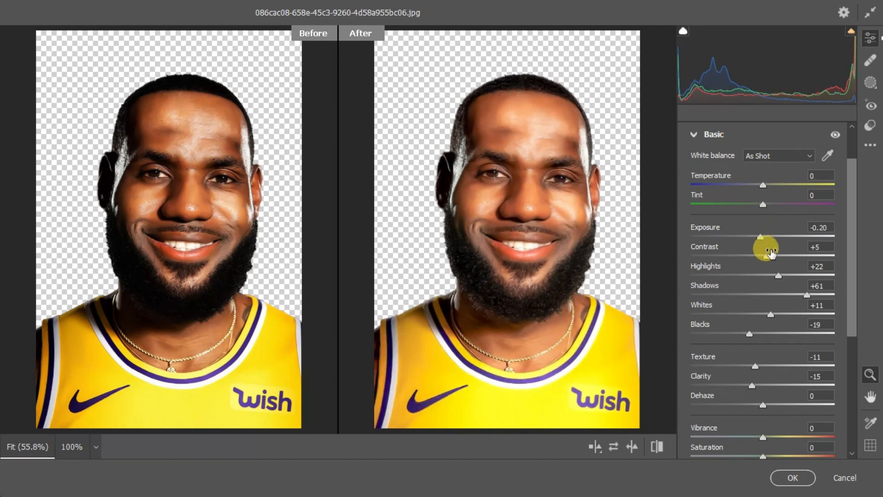
{"action": "left_click_drag", "start_coordinate": [777, 275], "coordinate": [773, 274]}
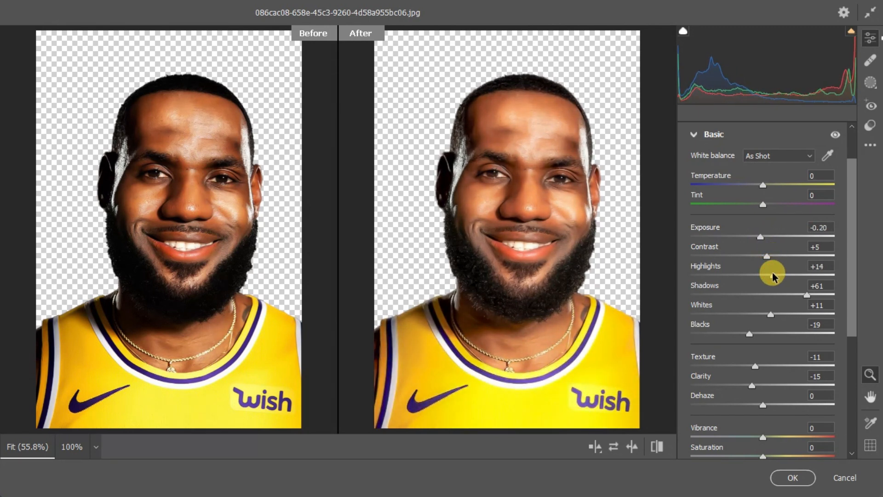
{"action": "left_click", "coordinate": [794, 477]}
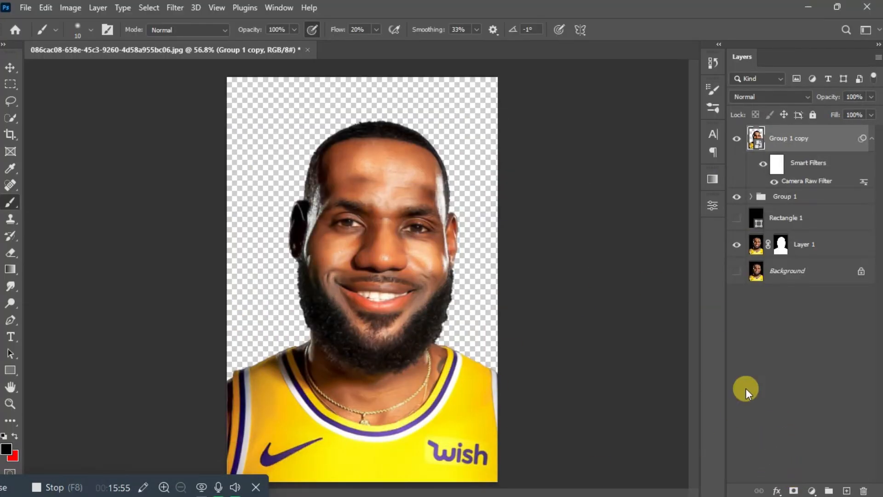
Step: Hide Group 1 and toggle Group 1 copy off and on to compare the filtered portrait
{"action": "left_click", "coordinate": [737, 198]}
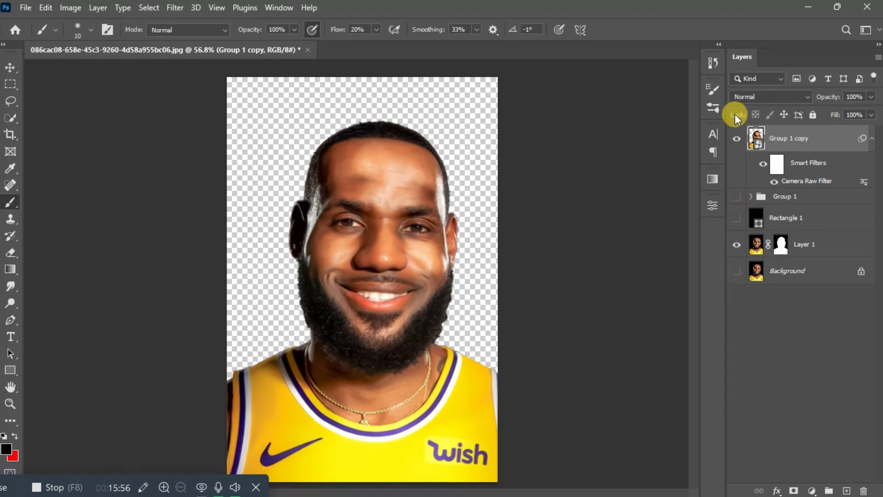
{"action": "left_click", "coordinate": [735, 138]}
{"action": "left_click", "coordinate": [735, 138]}
{"action": "left_click", "coordinate": [735, 137]}
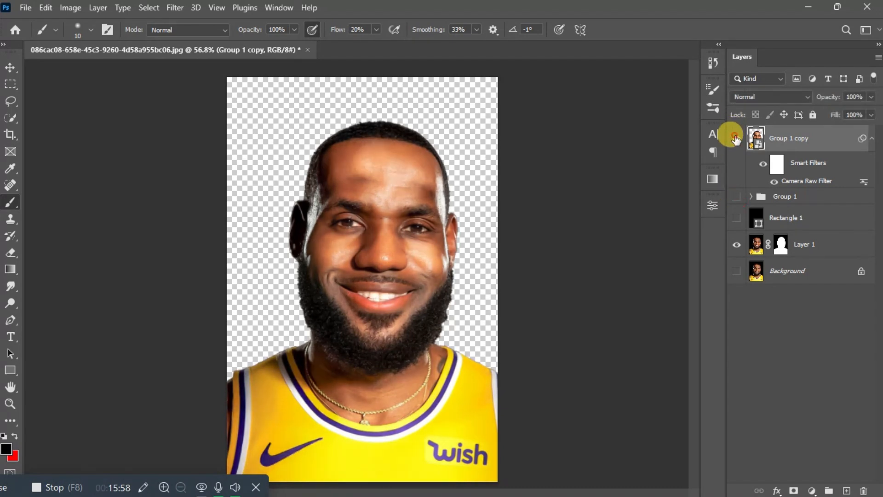
{"action": "left_click", "coordinate": [735, 138]}
{"action": "left_click", "coordinate": [735, 138]}
Step: Inspect the retouched face up close and show the black Rectangle 1 background
{"action": "key", "text": "ctrl+plus"}
{"action": "key", "text": "ctrl+plus"}
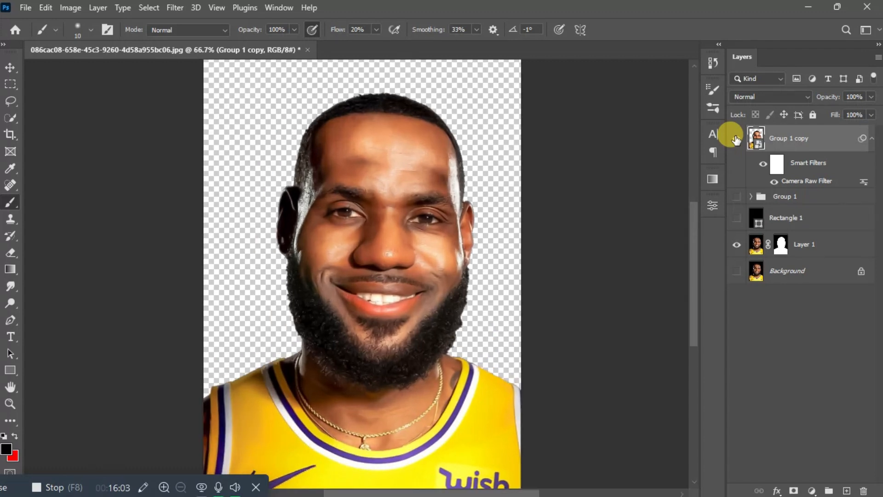
{"action": "key", "text": "ctrl+minus"}
{"action": "key", "text": "ctrl+minus"}
{"action": "key", "text": "ctrl+plus"}
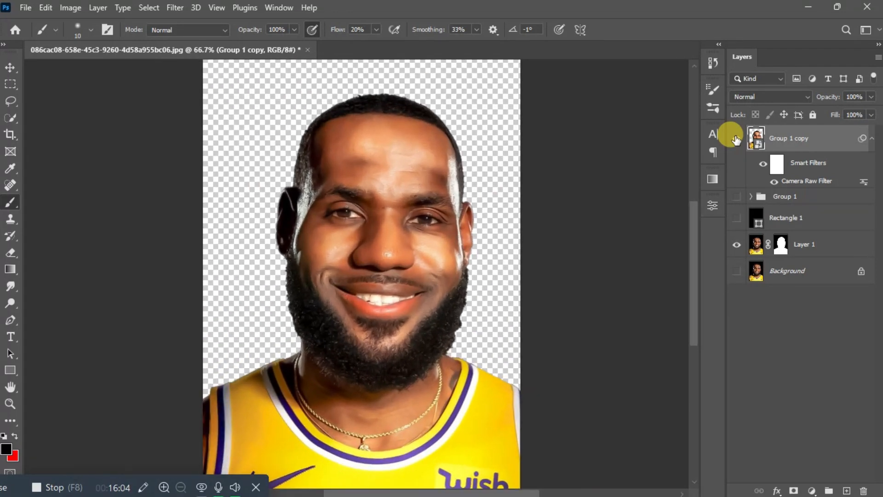
{"action": "left_click", "coordinate": [736, 218]}
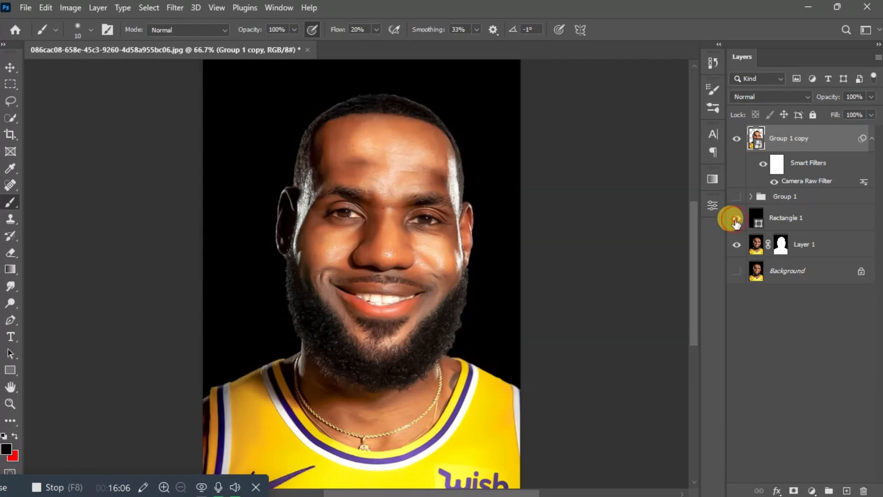